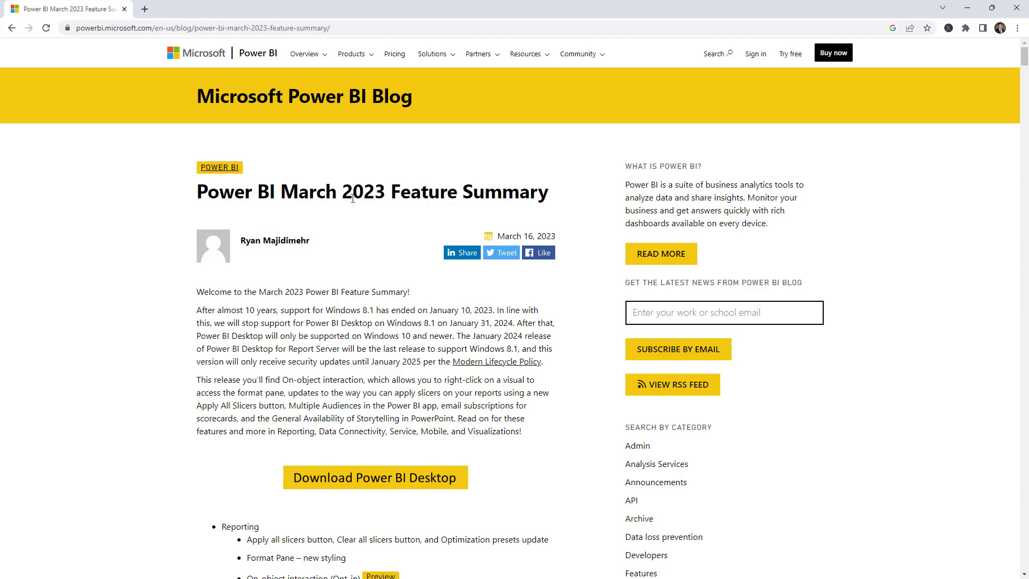
- Look through the list of new features in the Power BI March 2023 Feature Summary blog post
scroll(341, 309, "down", 5)
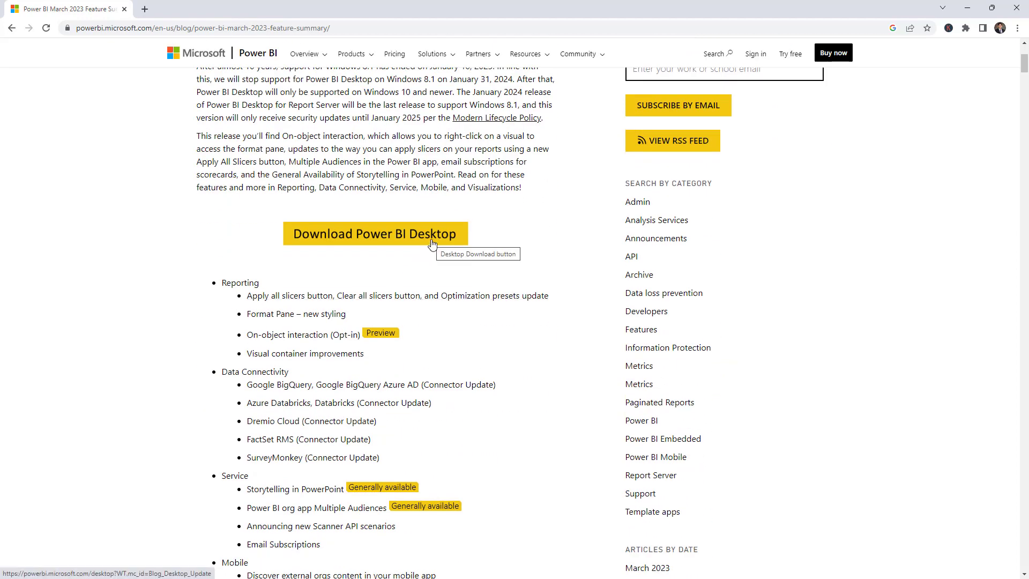
scroll(407, 268, "down", 1)
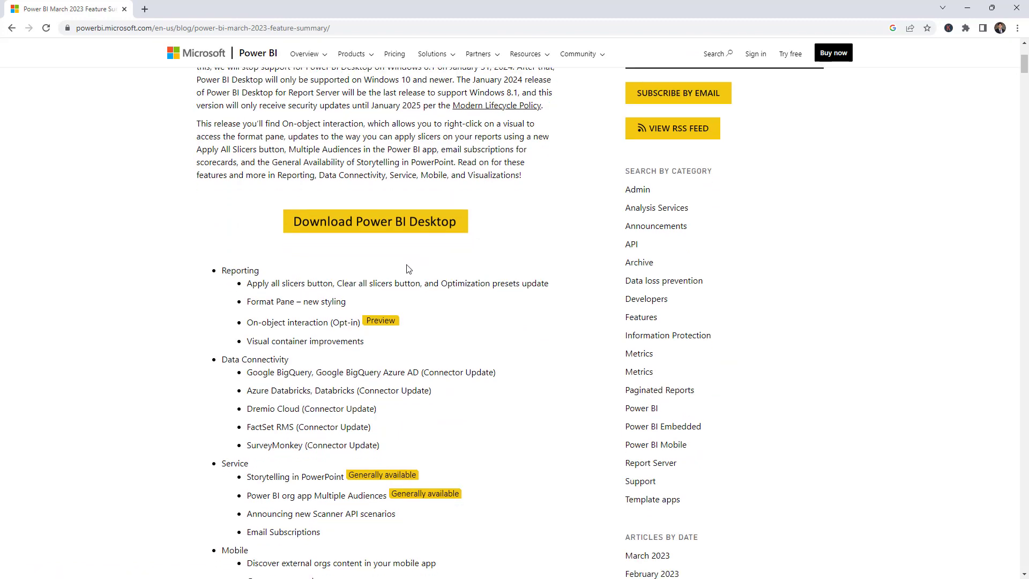
scroll(408, 268, "down", 3)
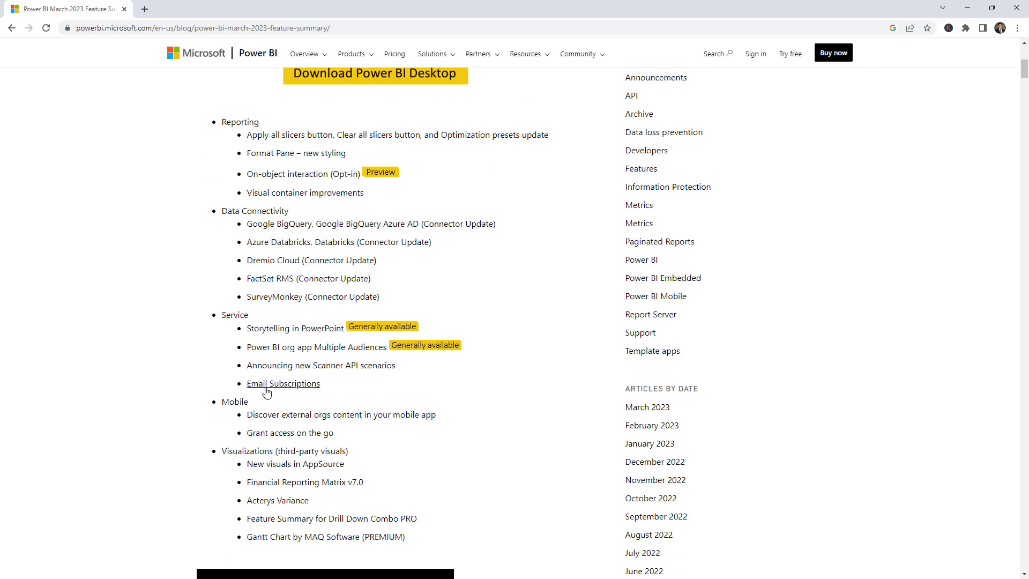
scroll(239, 327, "down", 3)
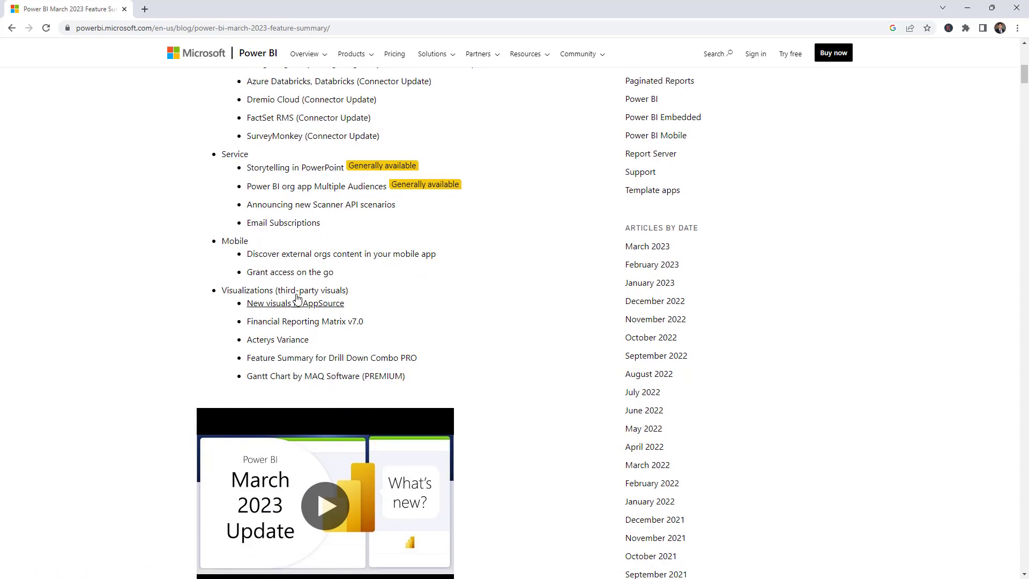
scroll(411, 273, "up", 4)
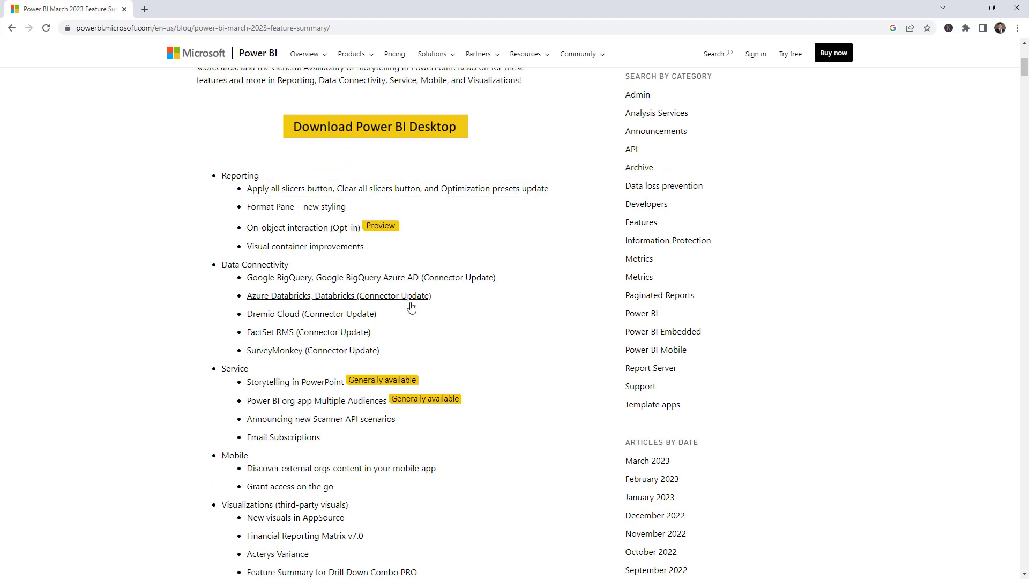
scroll(420, 310, "down", 9)
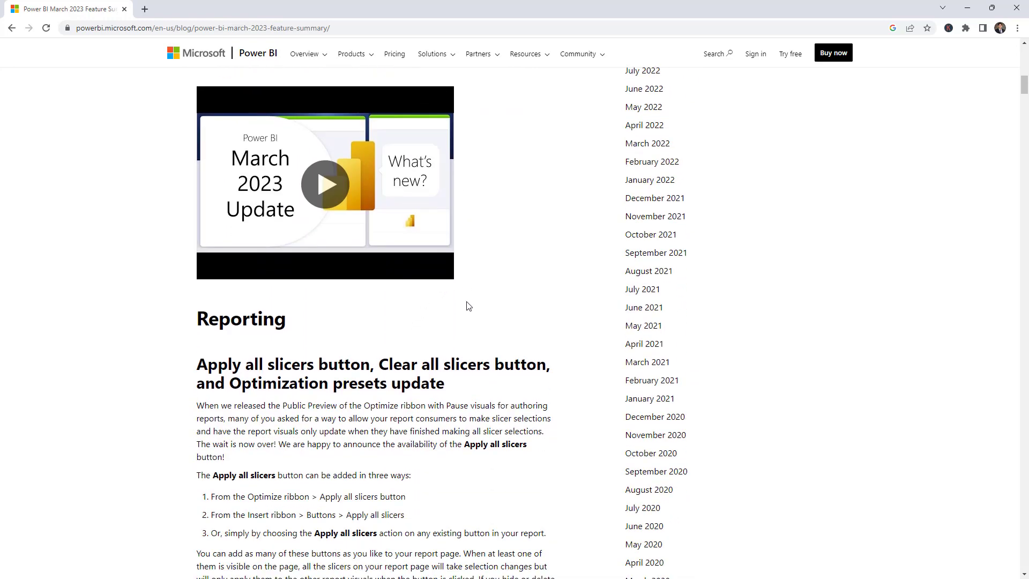
scroll(448, 293, "up", 3)
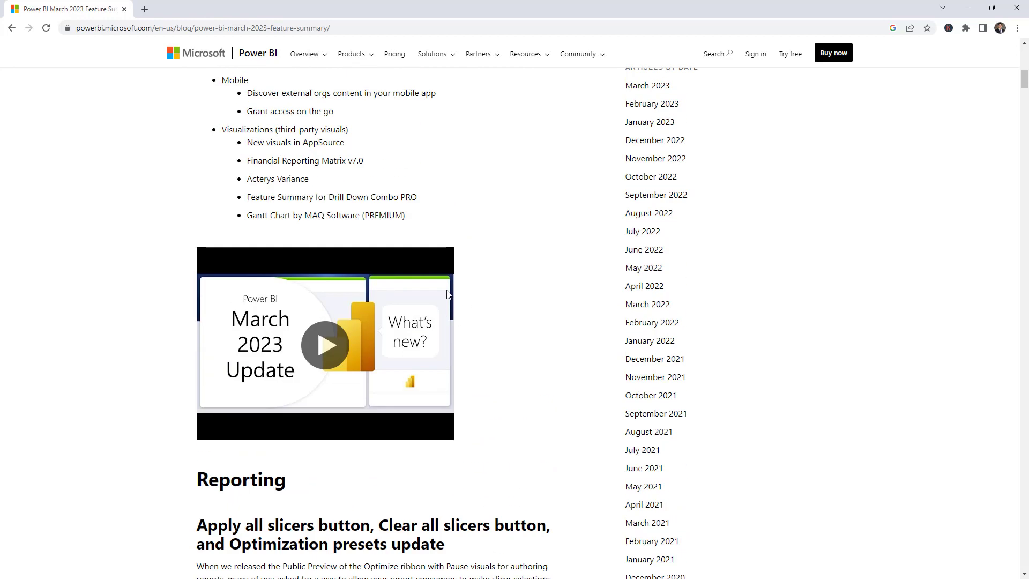
scroll(336, 311, "down", 3)
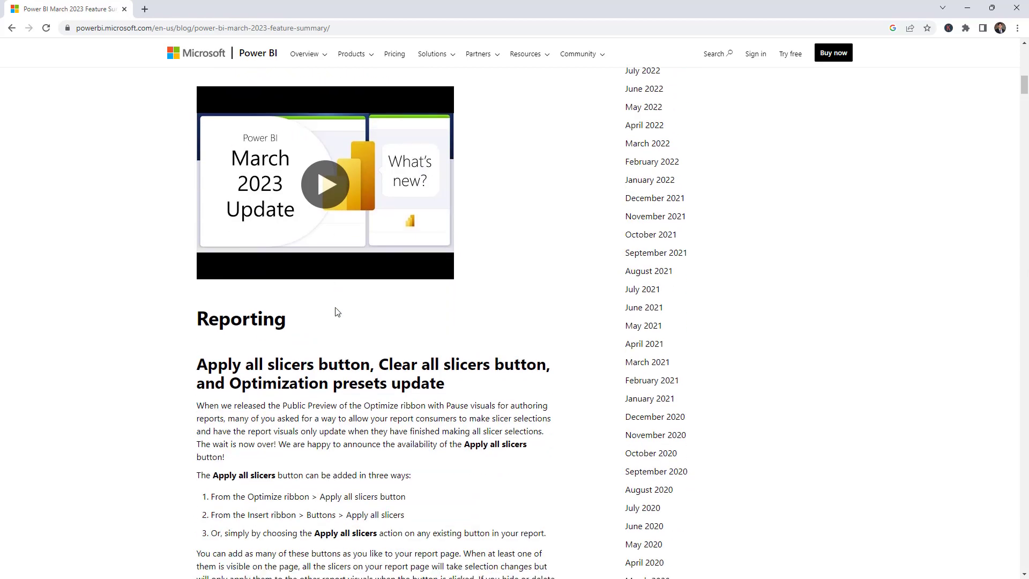
- Examine the post's Reporting section, covering the slicer buttons, Format Pane styling, on-object interaction and visual container improvements
scroll(353, 292, "down", 3)
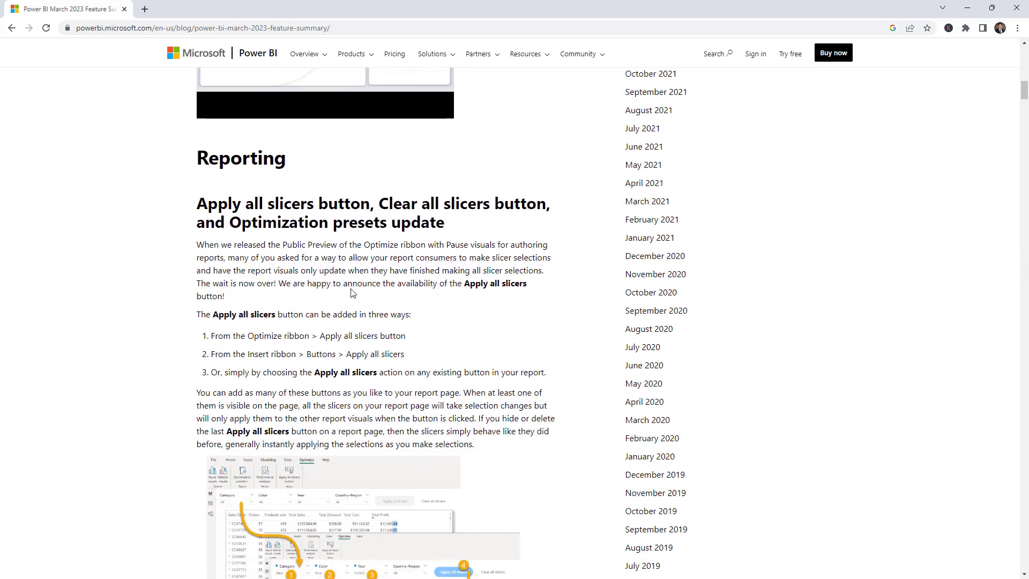
scroll(353, 292, "down", 10)
scroll(353, 292, "down", 13)
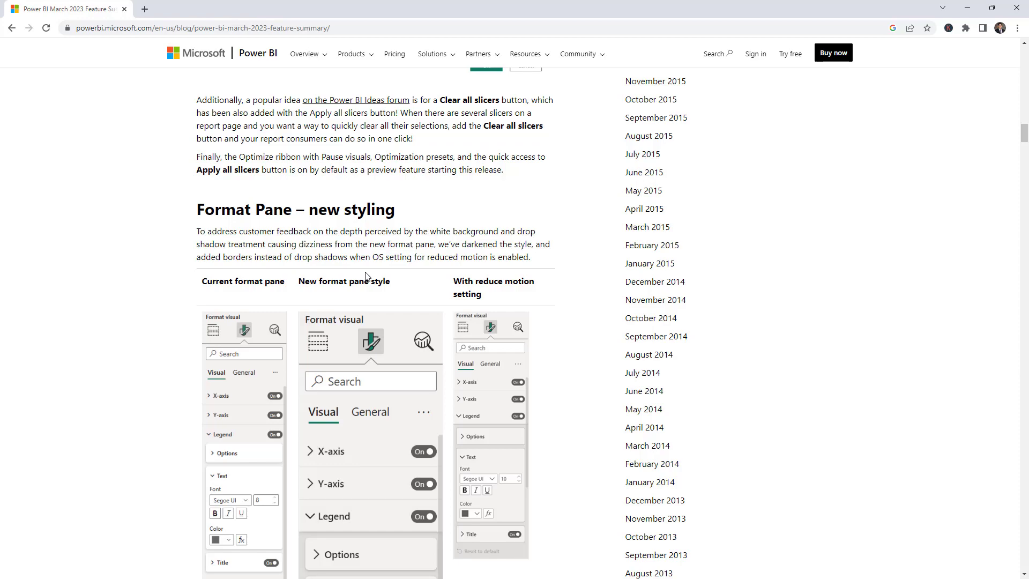
scroll(366, 276, "down", 12)
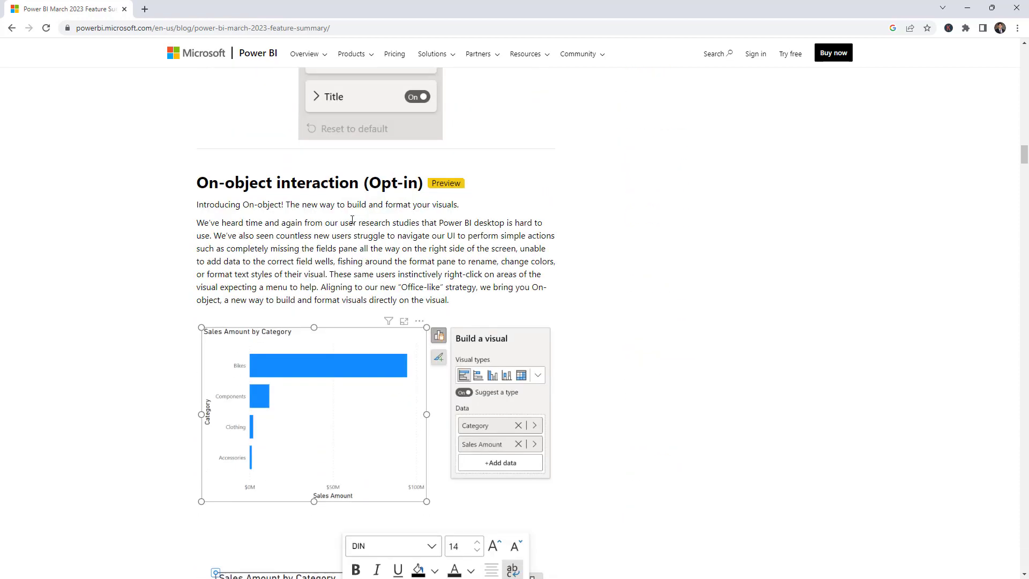
scroll(366, 232, "down", 9)
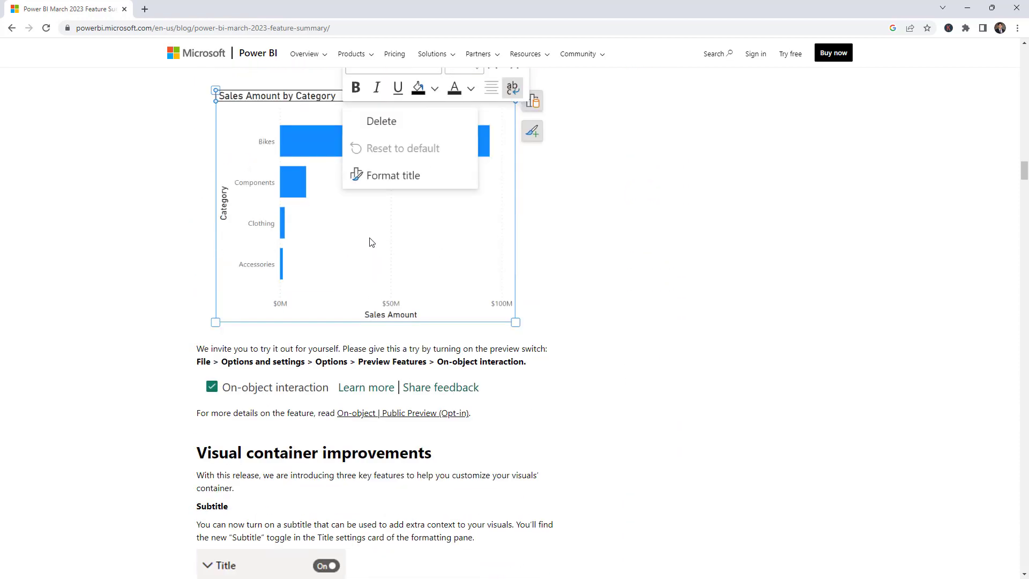
scroll(381, 267, "down", 9)
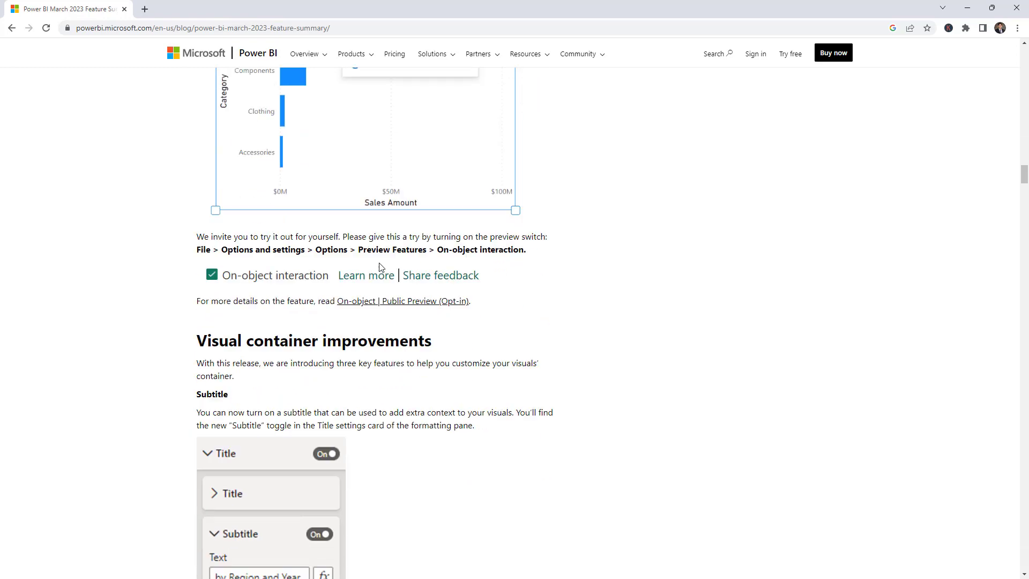
scroll(381, 267, "up", 5)
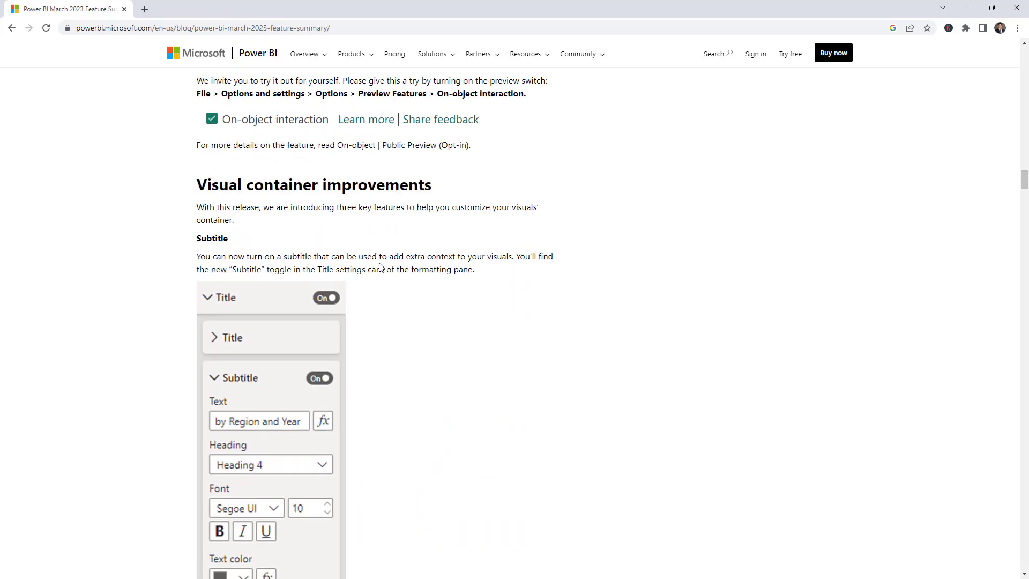
scroll(381, 267, "down", 20)
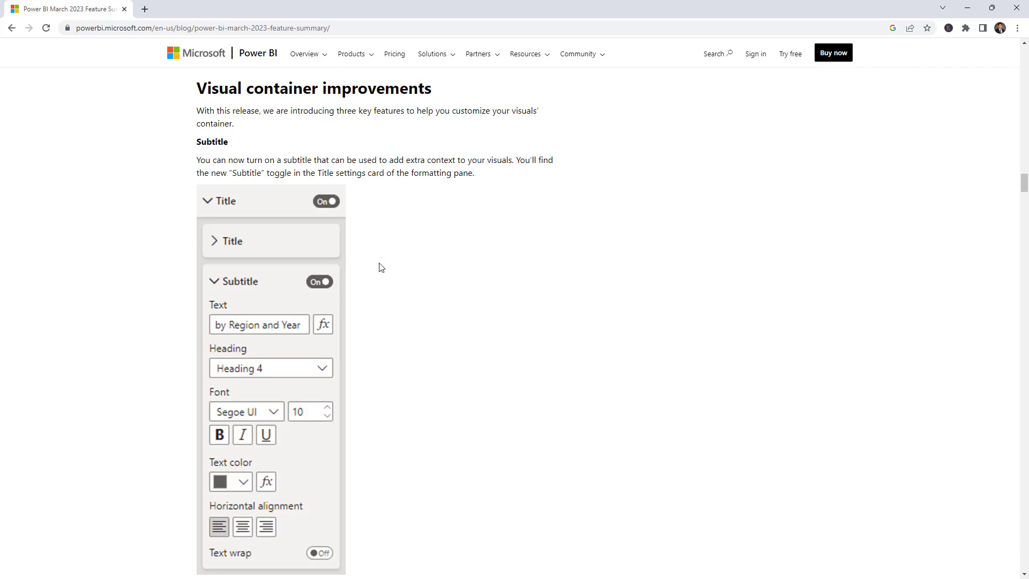
scroll(381, 267, "down", 13)
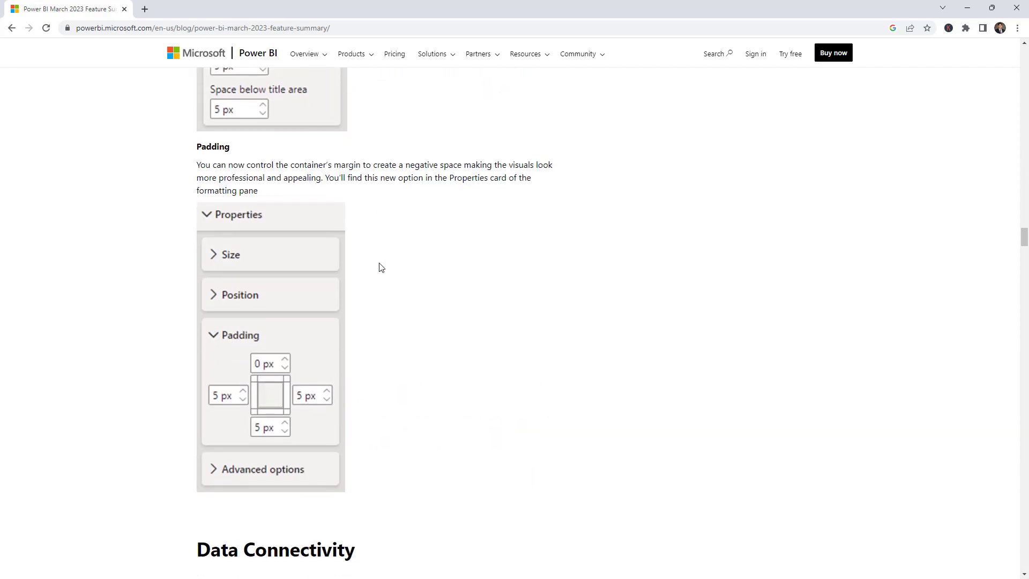
scroll(381, 268, "up", 20)
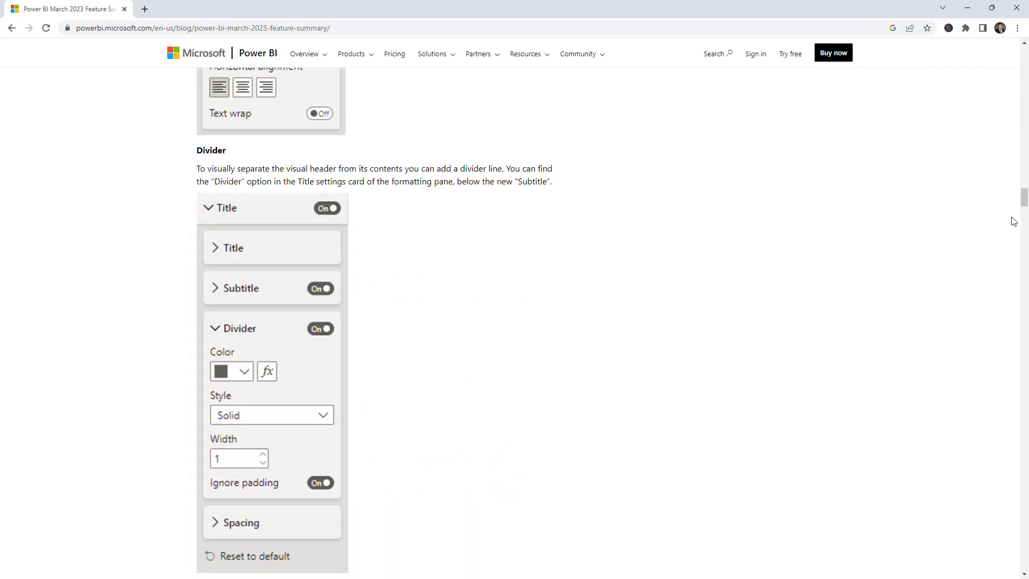
left_click_drag(1021, 198, 1021, 54)
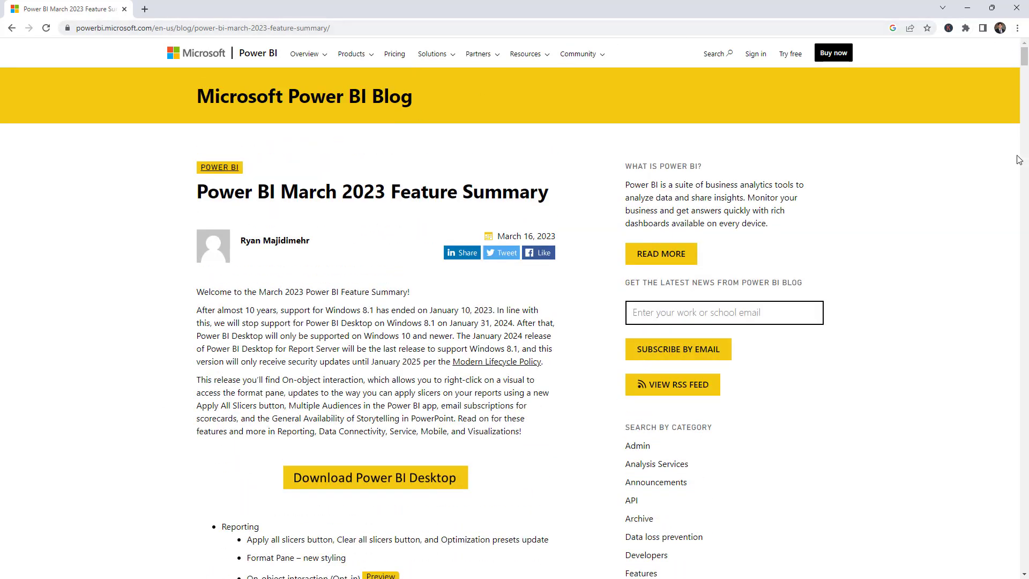
- Switch to Power BI Desktop and filter the Country slicer to Mexico and United States of America
left_click(967, 8)
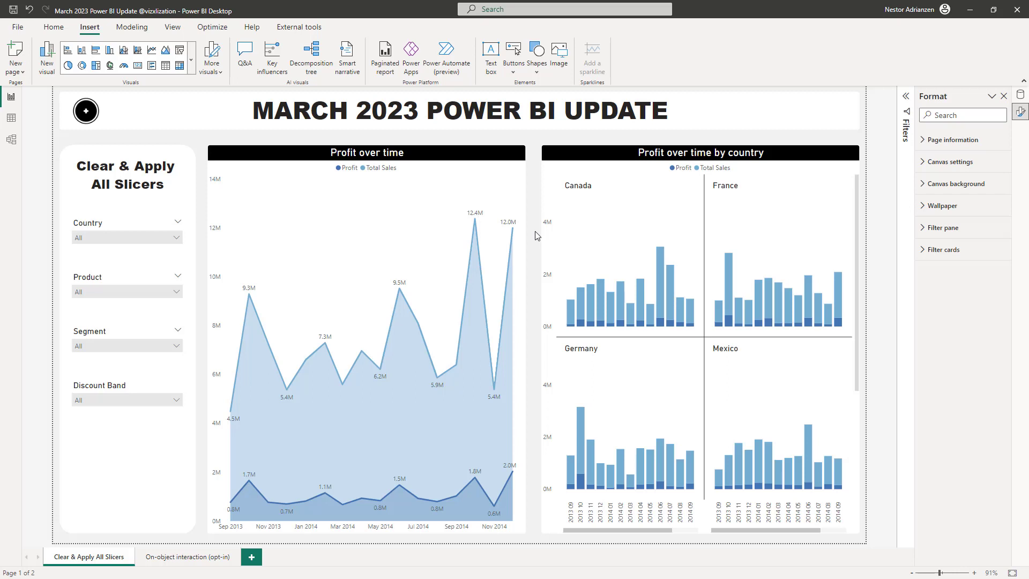
left_click(177, 240)
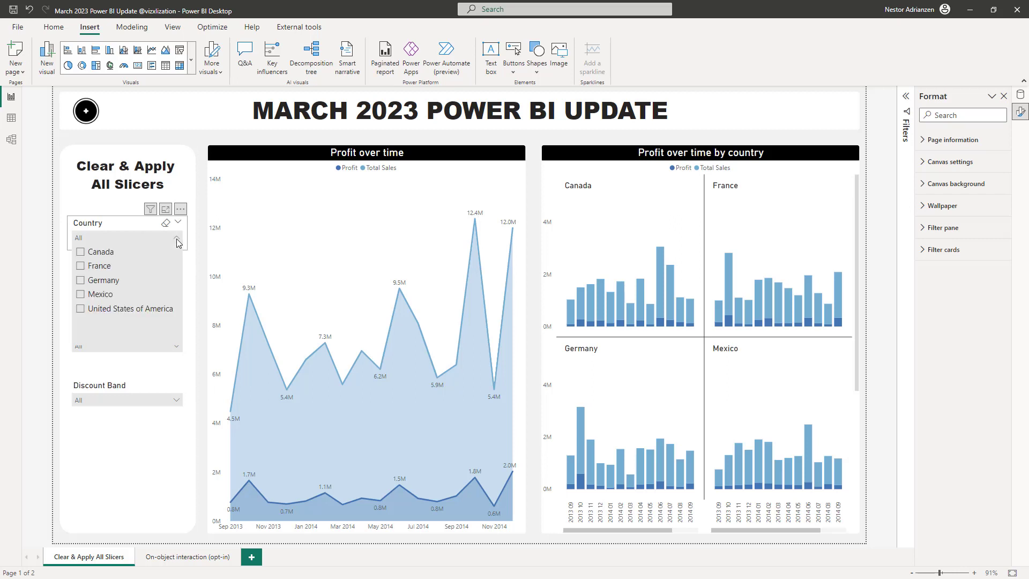
left_click(82, 296)
left_click(81, 309)
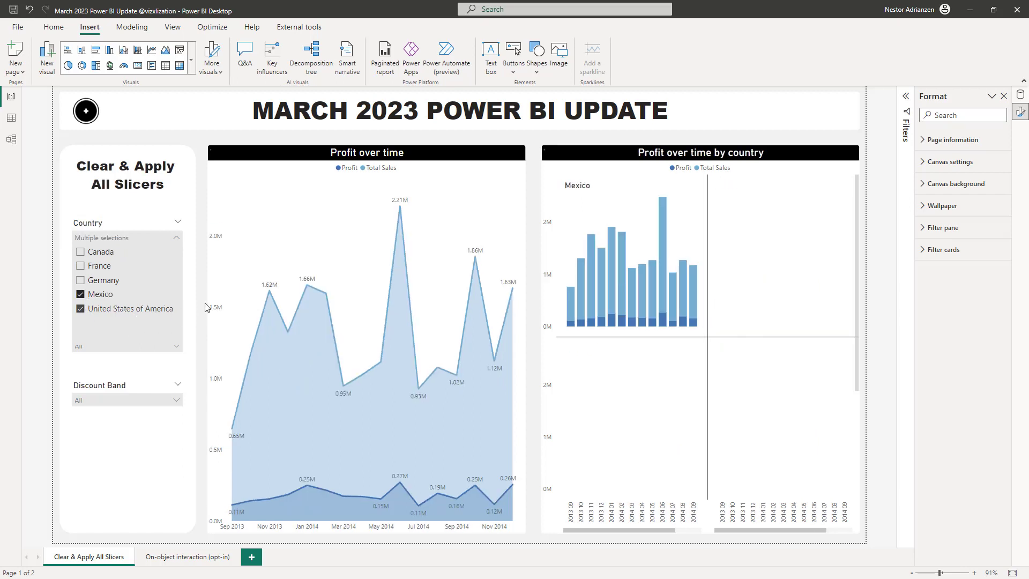
left_click(202, 306)
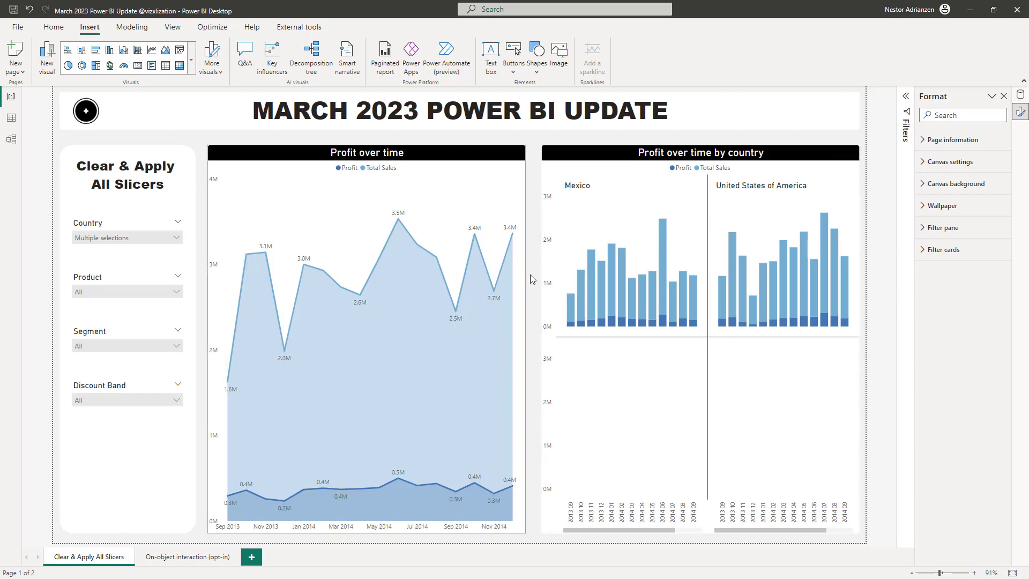
- Filter the Product slicer to Amarilla and the Segment slicer to Small Business
left_click(173, 292)
left_click(80, 305)
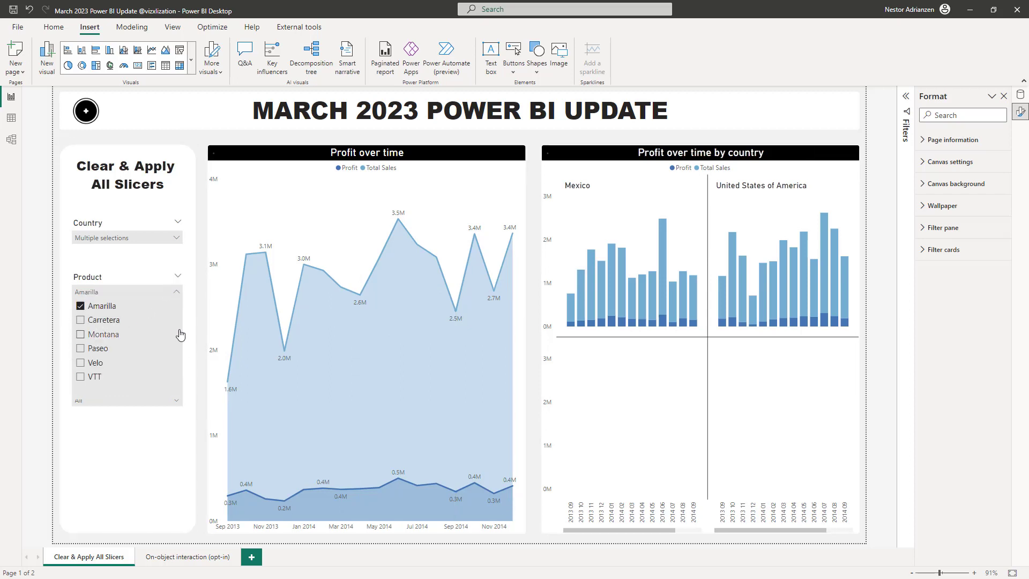
left_click(201, 320)
left_click(132, 344)
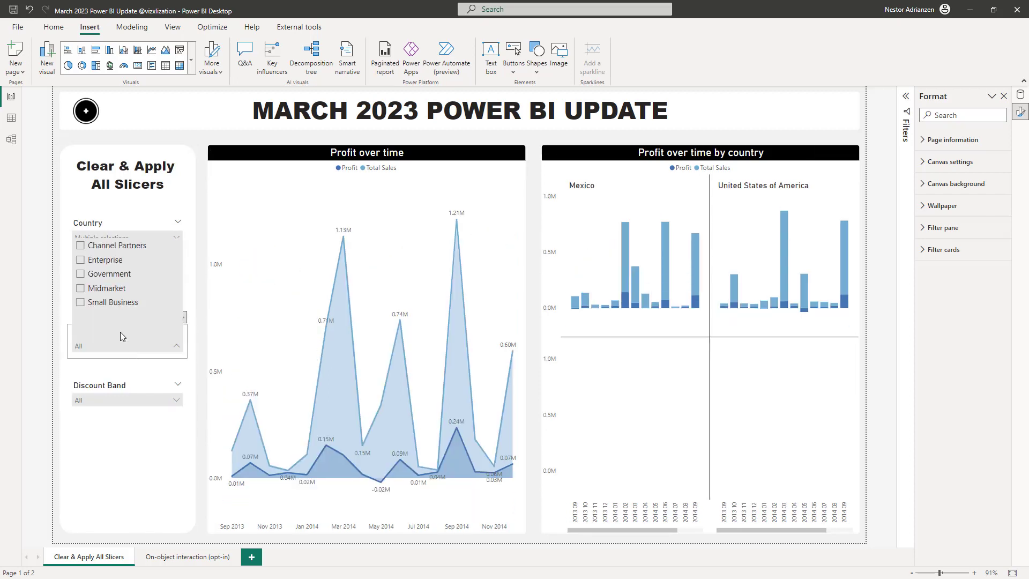
left_click(80, 304)
left_click(201, 369)
- Filter the Discount Band slicer to High
left_click(144, 400)
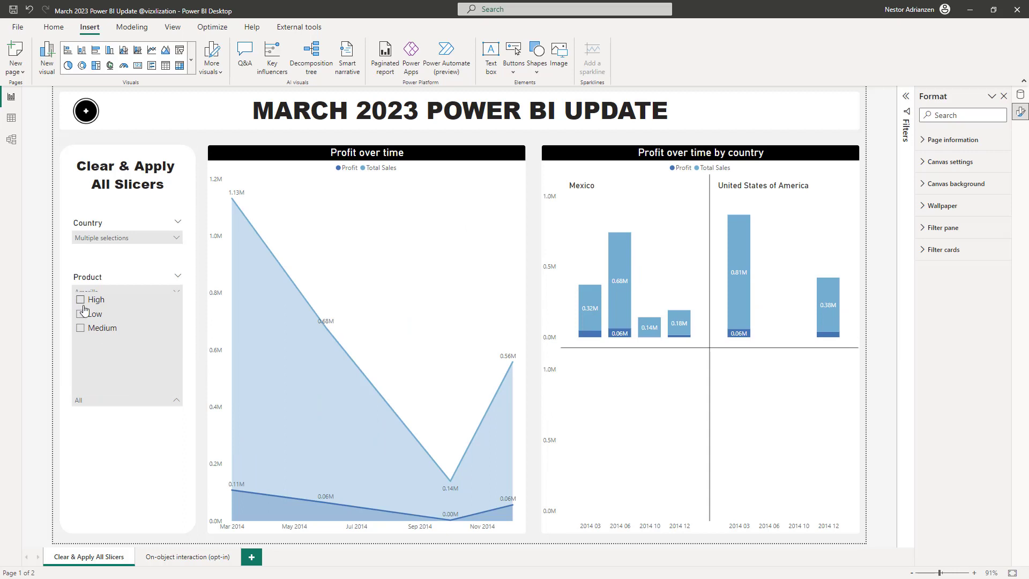
left_click(80, 301)
left_click(199, 403)
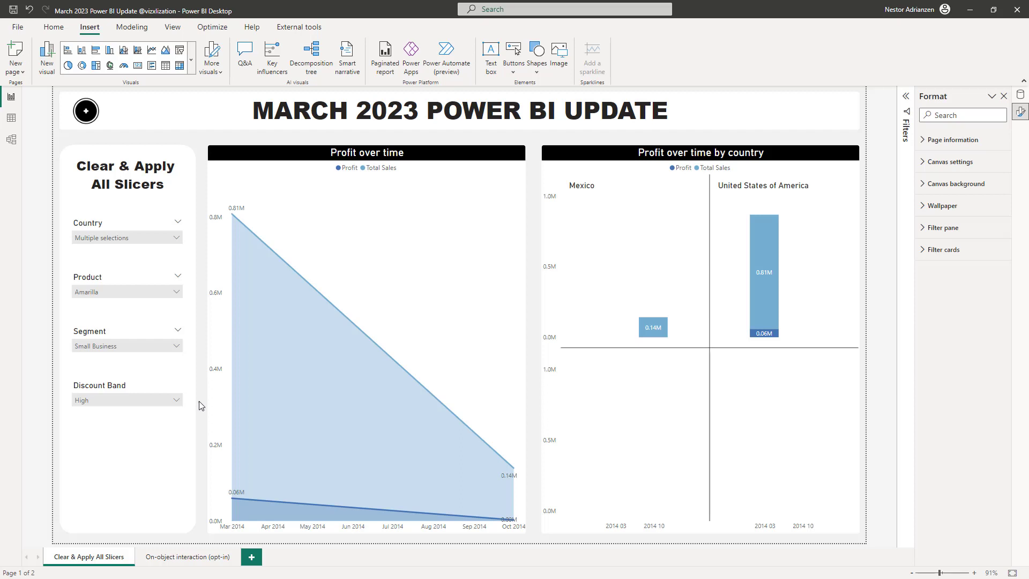
- Clear the selections of the Country, Product, Segment and Discount Band slicers one by one
mouse_move(167, 220)
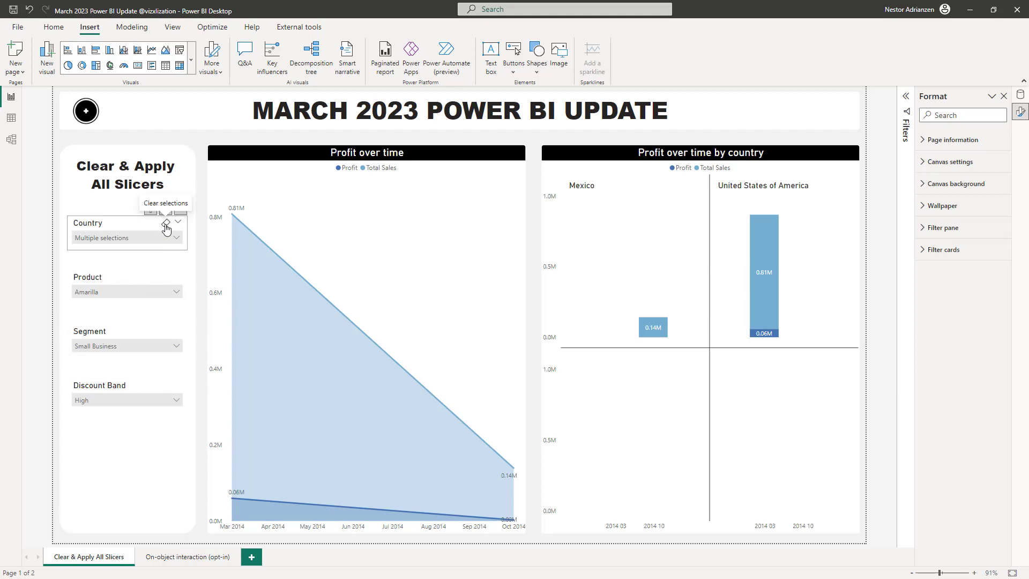
left_click(166, 224)
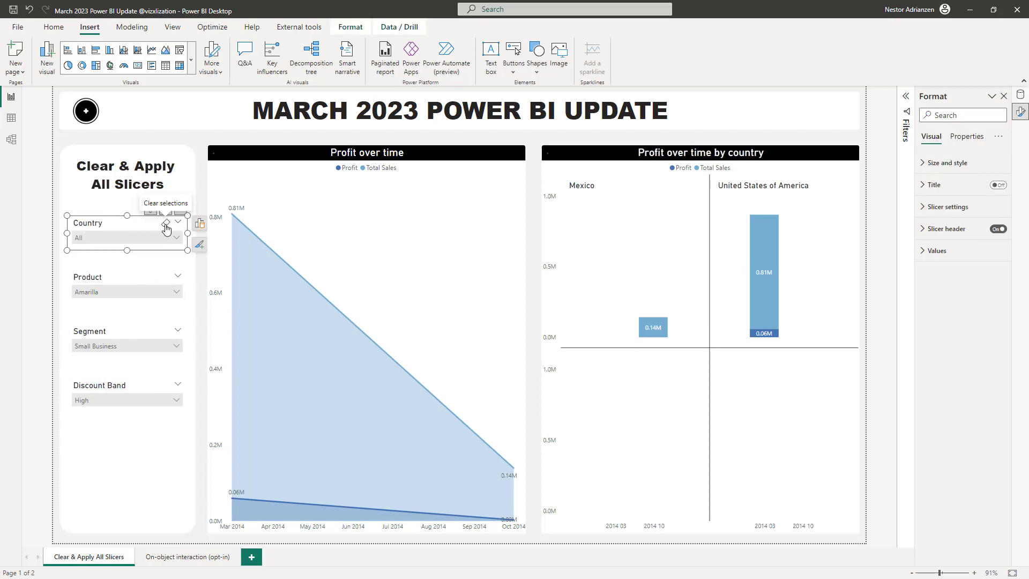
left_click(166, 278)
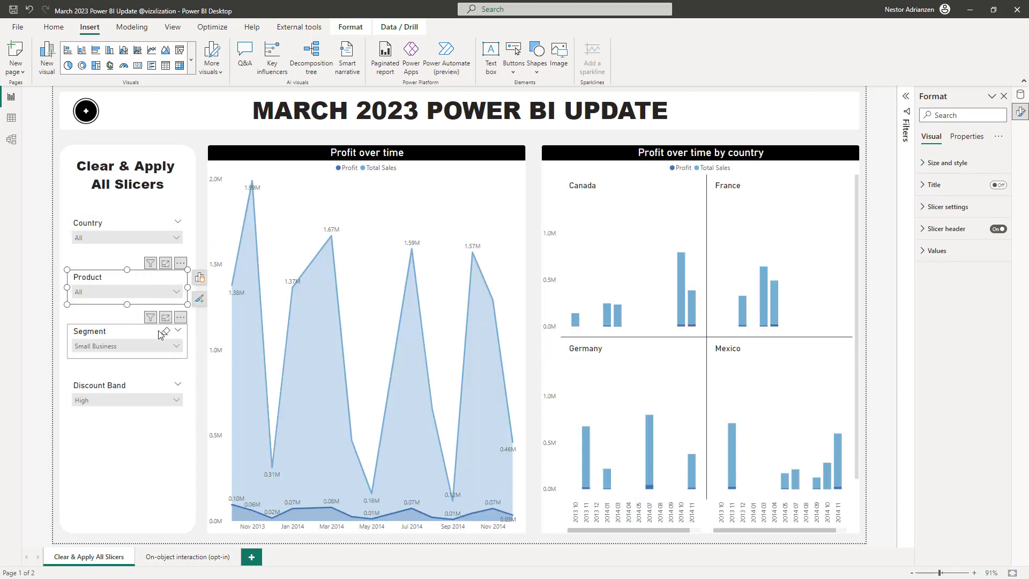
left_click(165, 335)
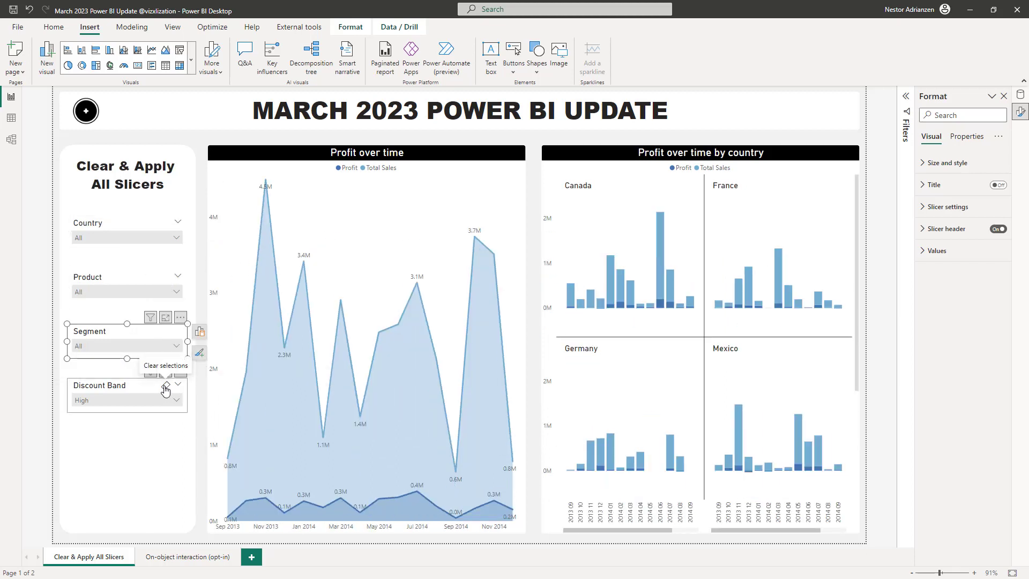
left_click(166, 387)
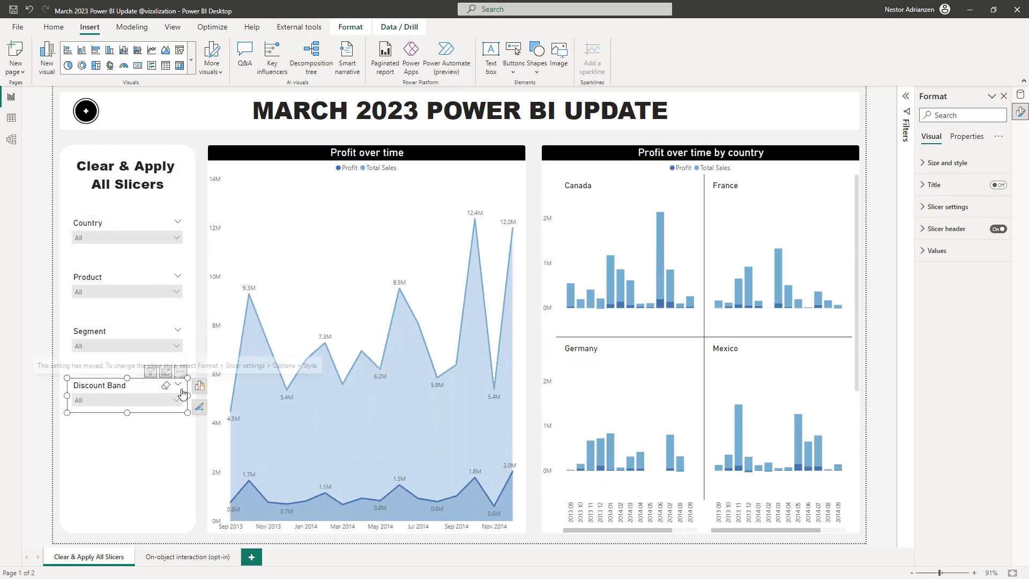
left_click(204, 347)
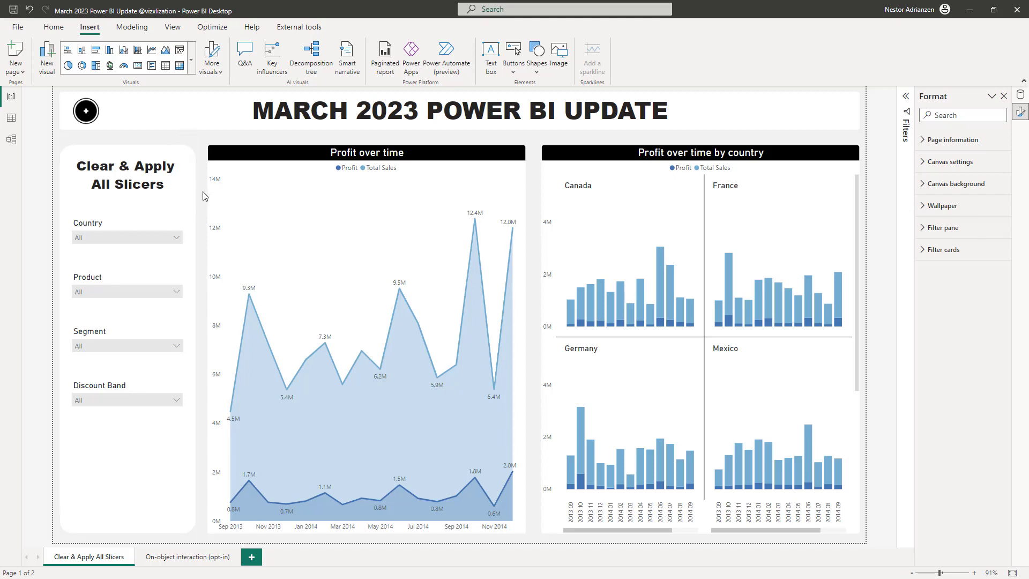
- Insert an Apply all slicers button and place it below the Discount Band slicer
left_click(54, 27)
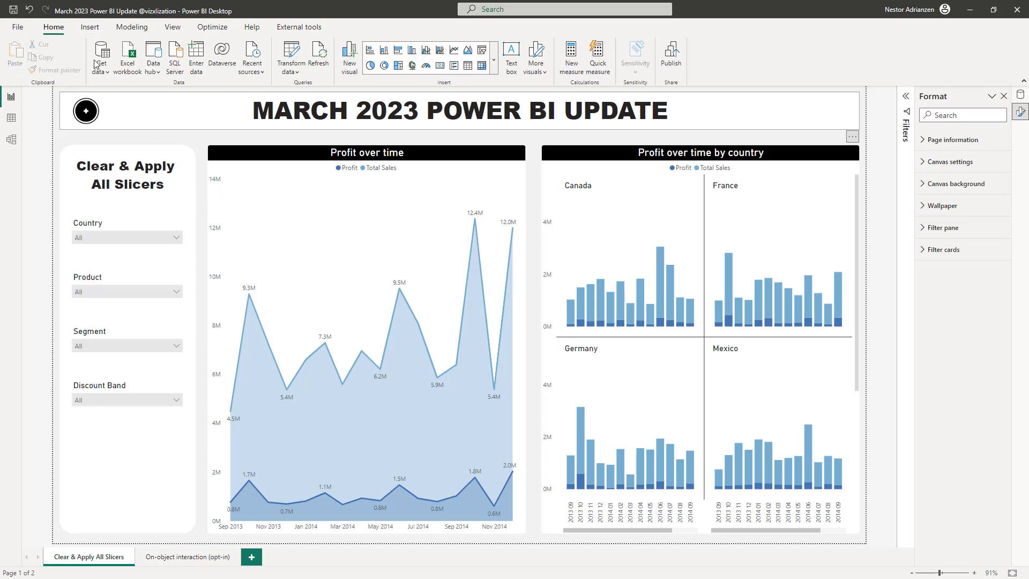
left_click(93, 30)
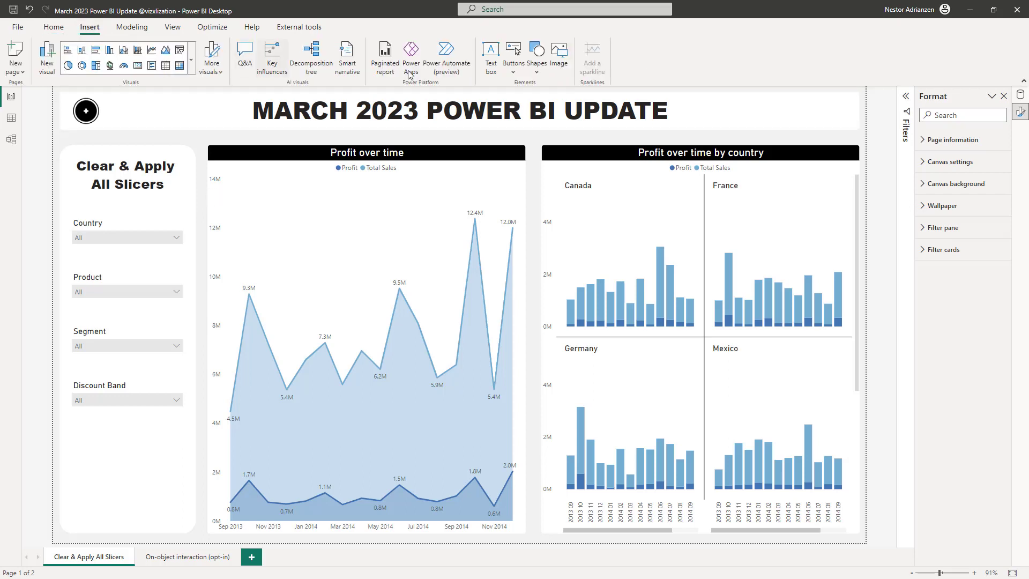
left_click(514, 63)
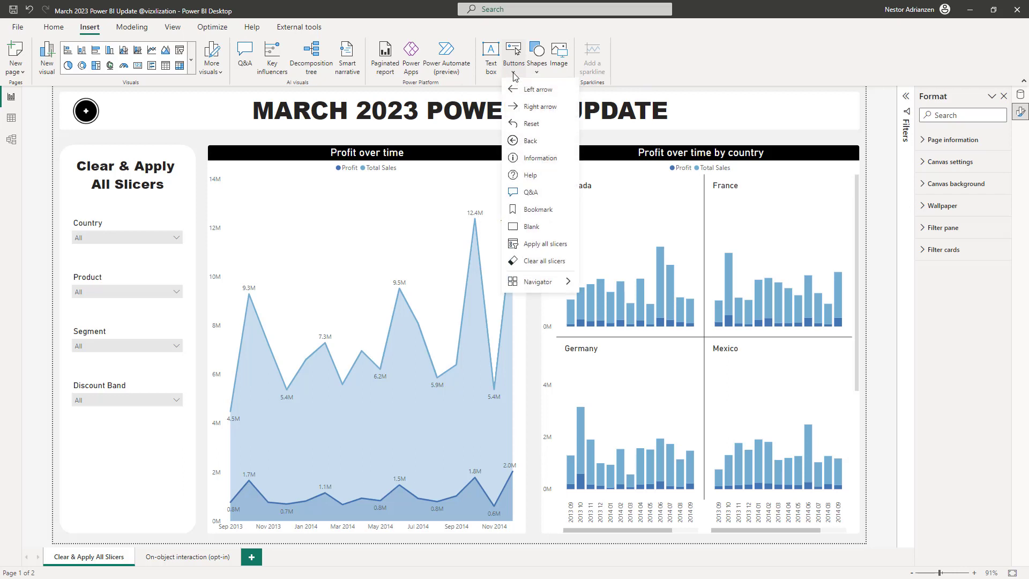
left_click(543, 248)
left_click_drag(137, 117, 171, 481)
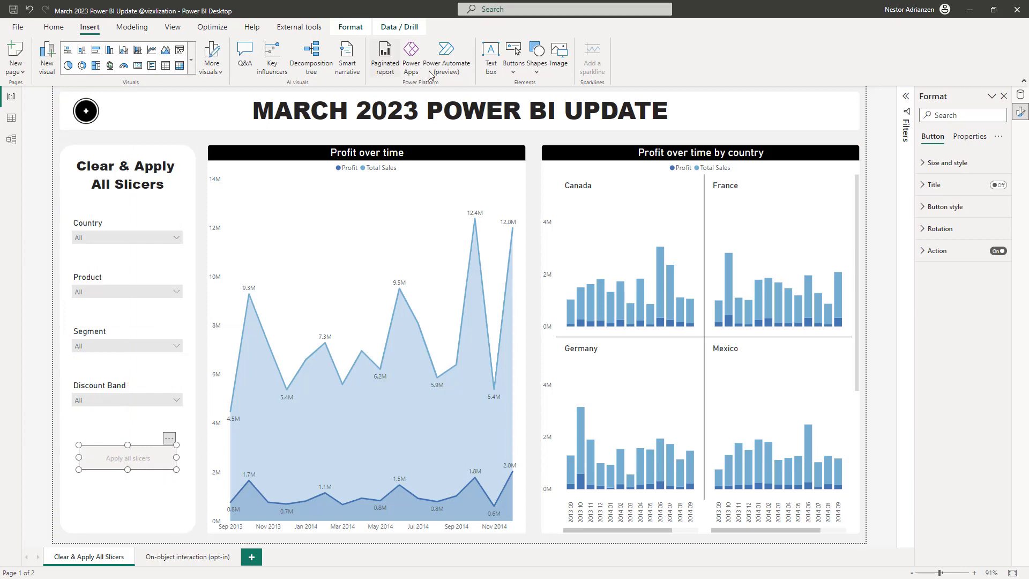
- Insert a Clear all slicers button and align it directly below the Apply all slicers button
left_click(514, 75)
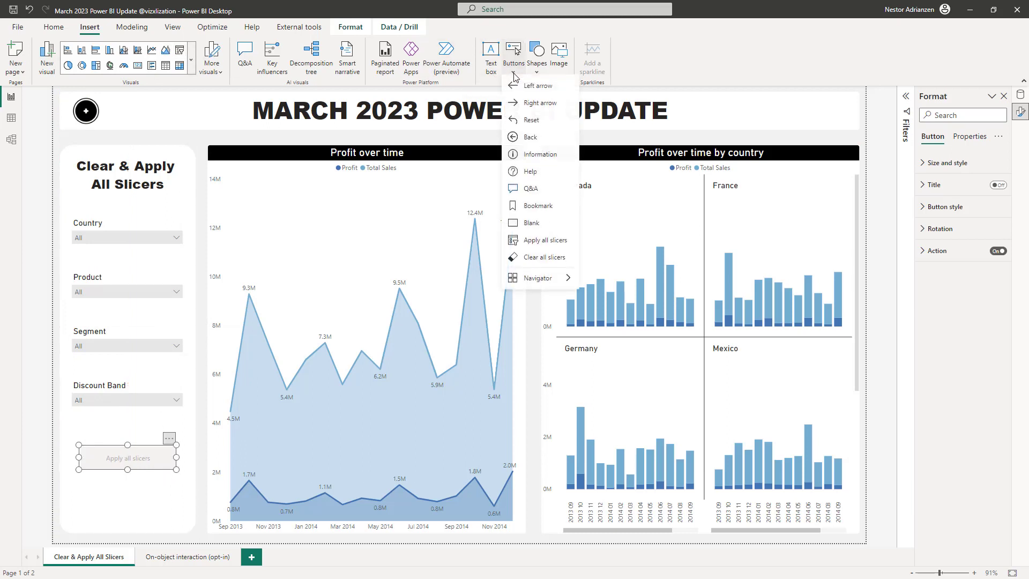
left_click(543, 262)
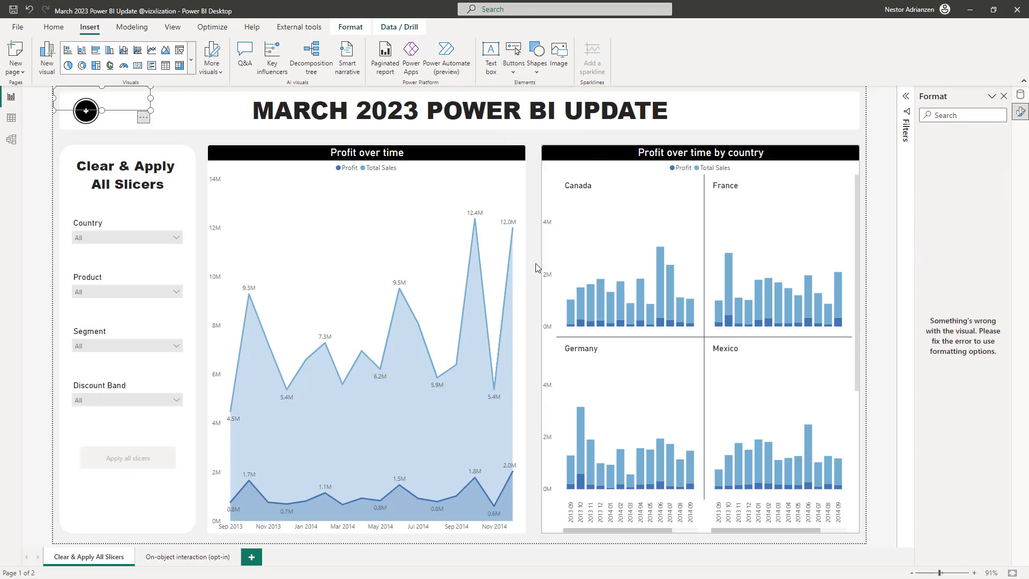
left_click_drag(148, 121, 173, 524)
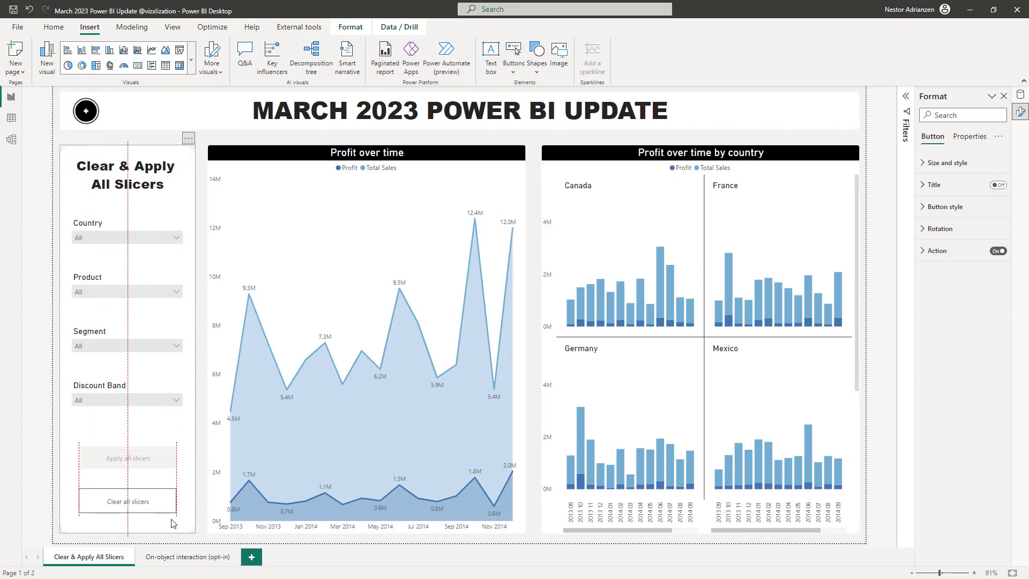
left_click(199, 446)
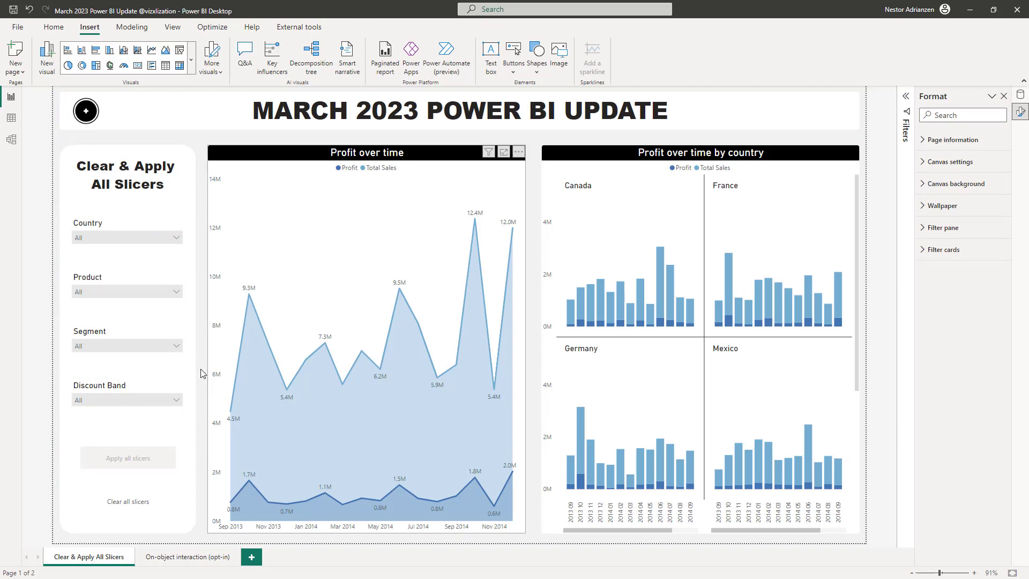
- Select Mexico and United States of America in the Country slicer
left_click(176, 240)
left_click(81, 294)
left_click(80, 309)
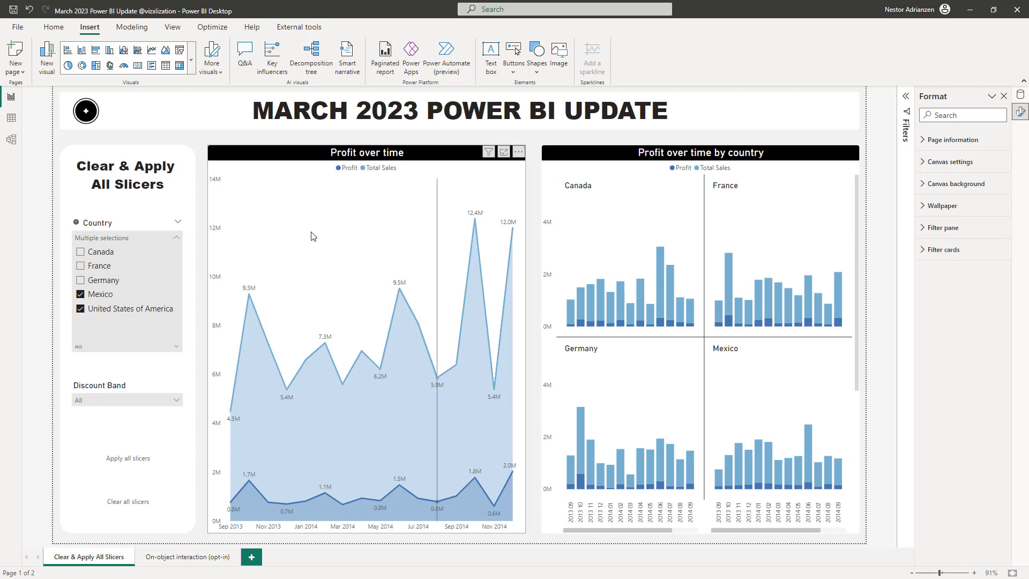
left_click(205, 277)
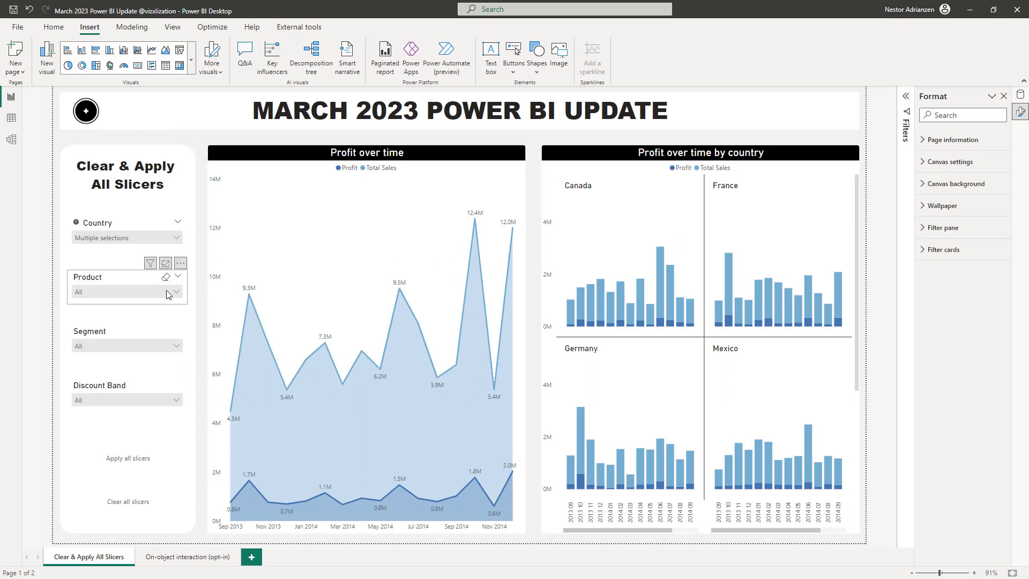
- Select Amarilla in the Product slicer and Small Business in the Segment slicer
left_click(168, 294)
left_click(81, 306)
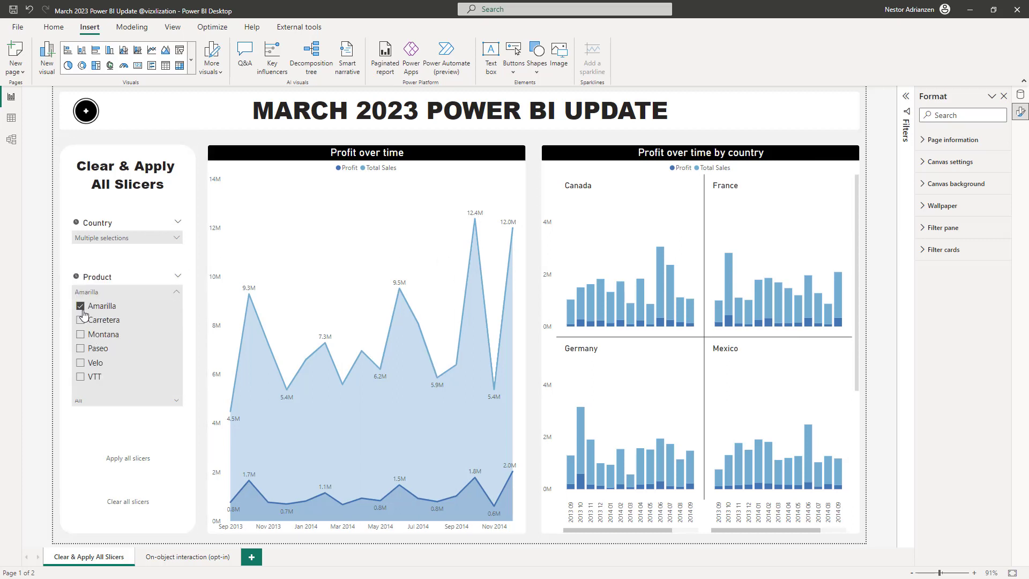
left_click(199, 341)
left_click(147, 345)
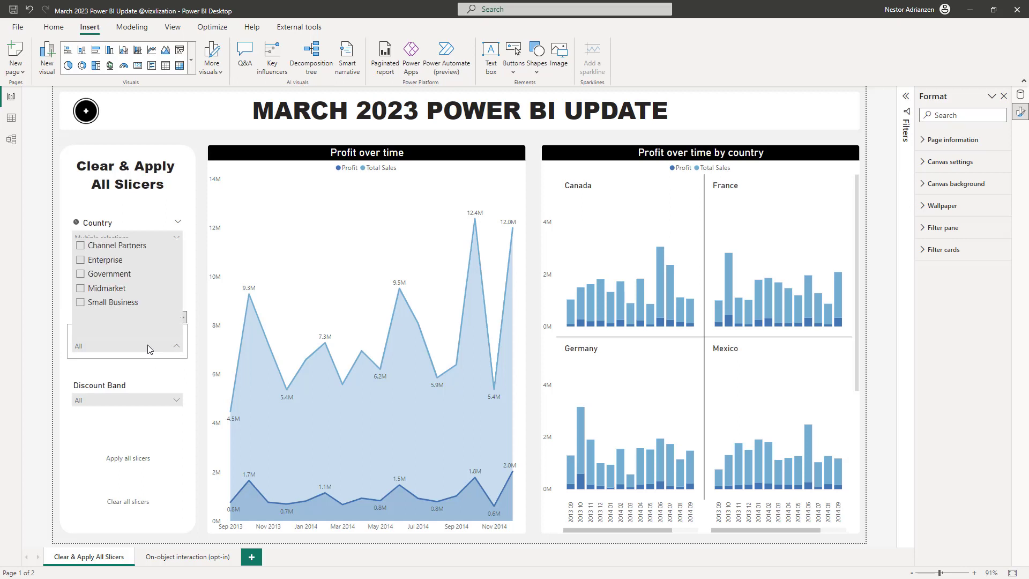
left_click(81, 302)
left_click(201, 377)
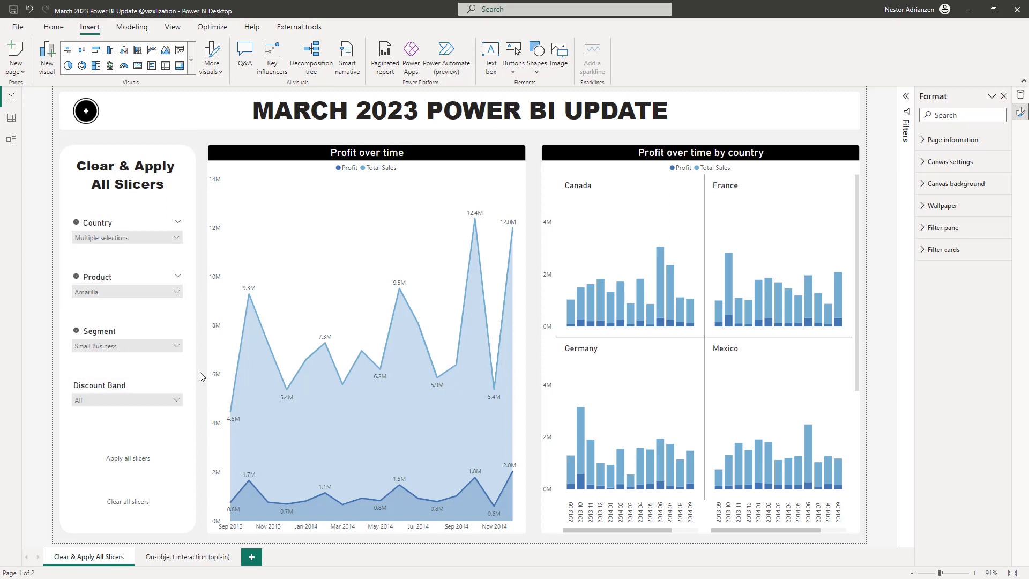
- Select High in the Discount Band slicer
left_click(175, 399)
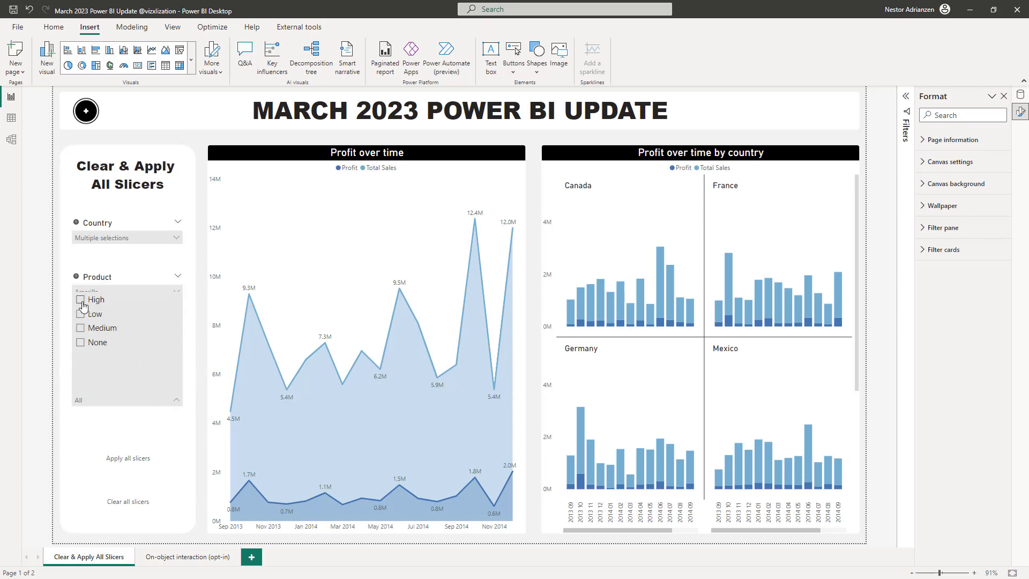
left_click(82, 301)
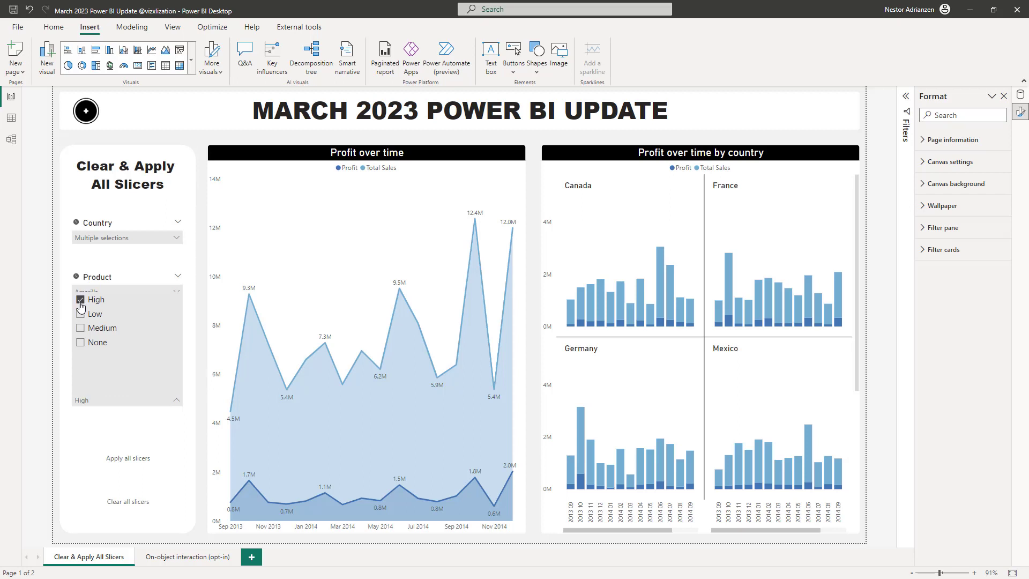
left_click(200, 398)
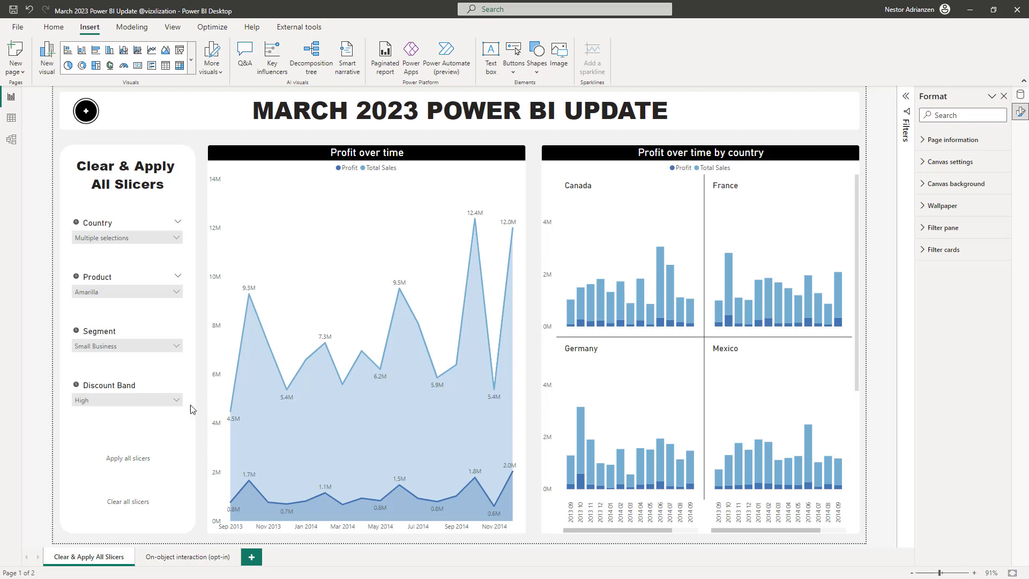
- Apply all pending slicer selections at once and clear all slicers again, using the two new report buttons
left_click(134, 465, "ctrl")
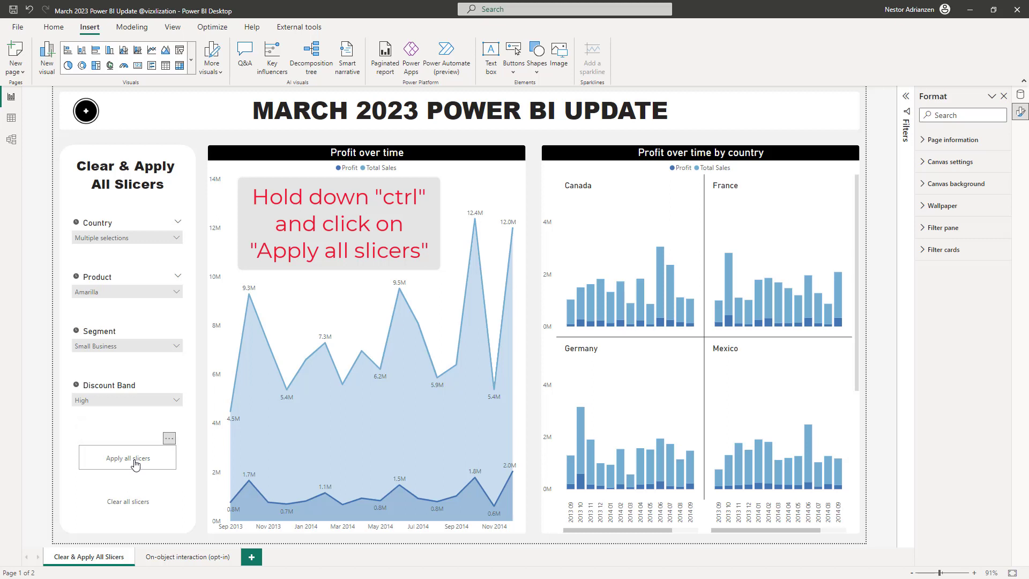
left_click(135, 463, "ctrl")
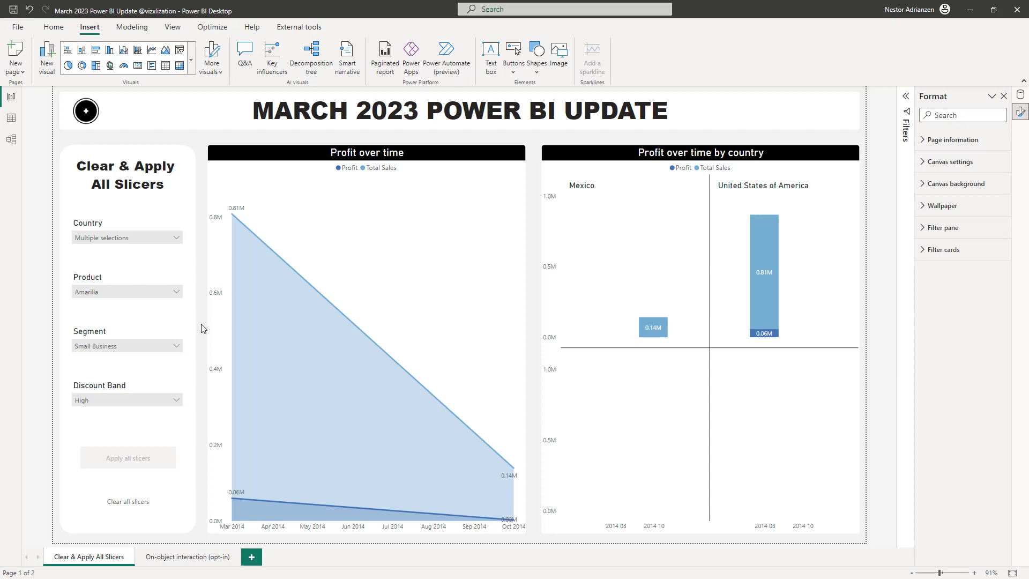
left_click(129, 506, "ctrl")
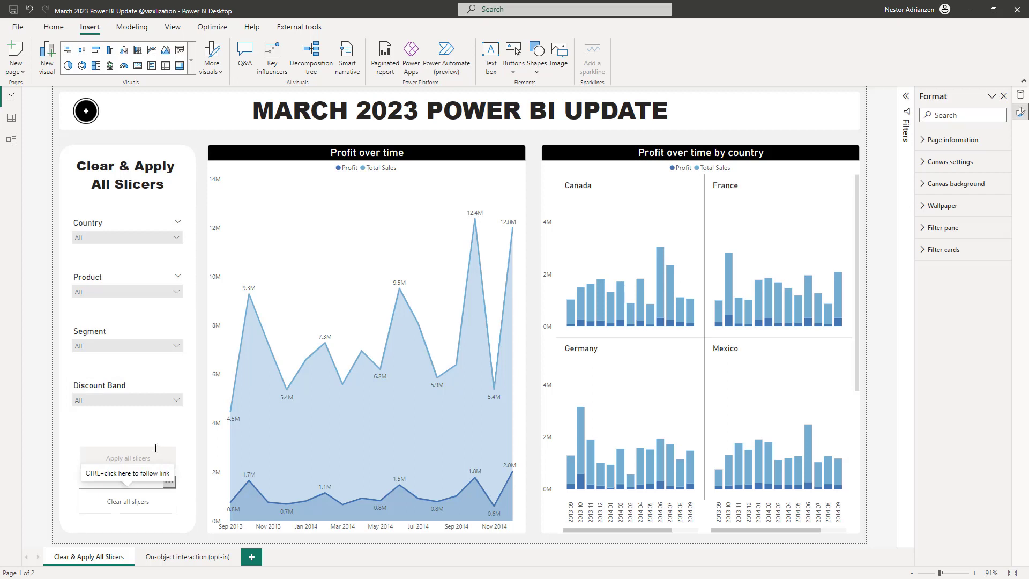
- Open the On-object interaction (opt-in) report page and close the Format and Data panes
left_click(185, 557)
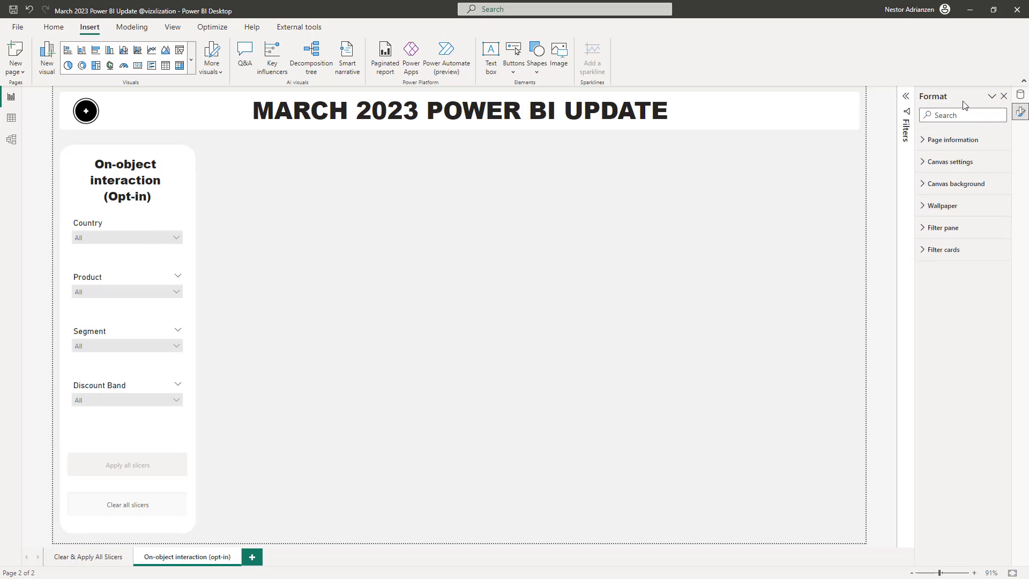
left_click(1004, 98)
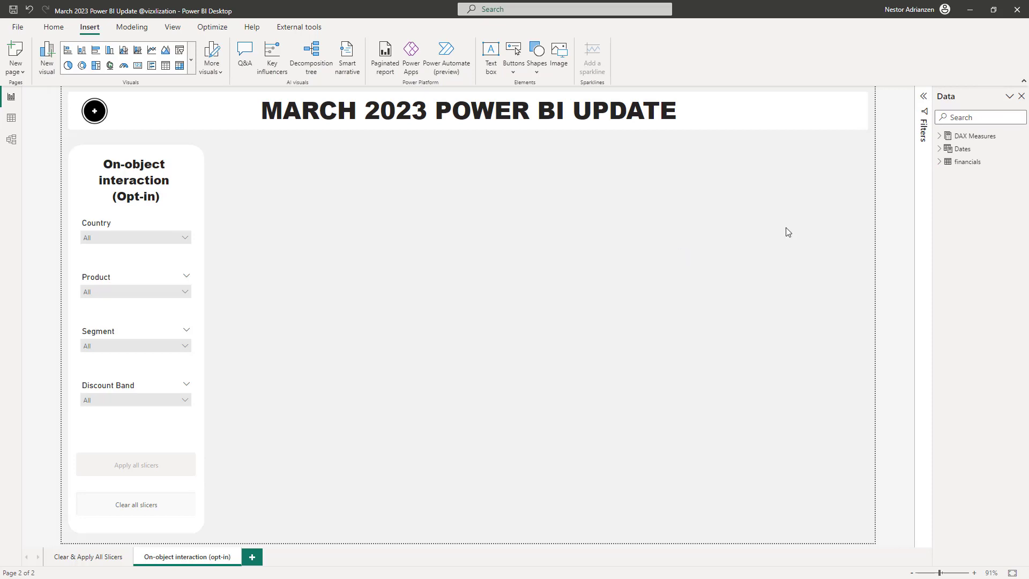
left_click(1021, 97)
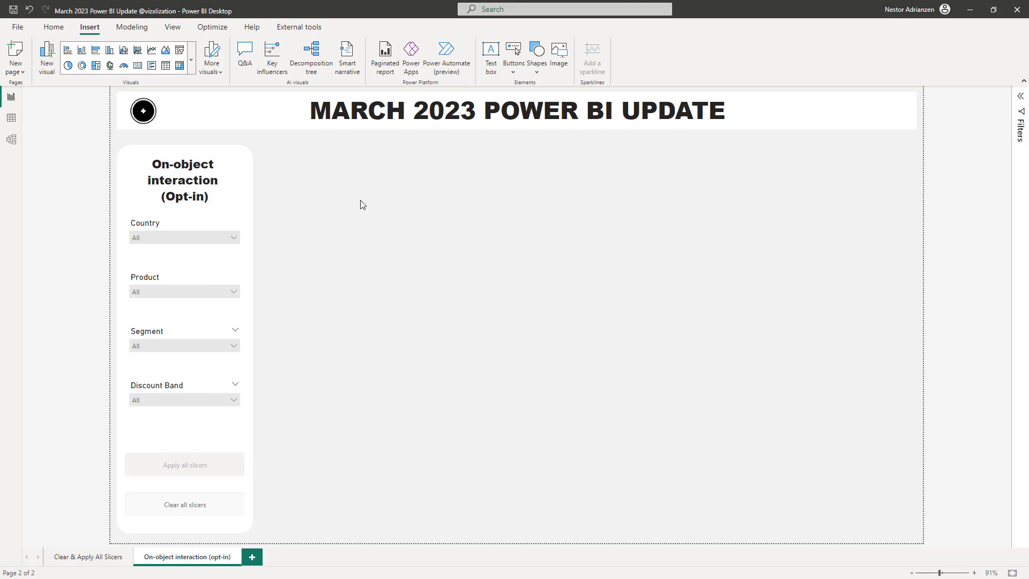
- Insert an area chart on the page and narrow it to less than half of the canvas width, beside the slicer panel
left_click(57, 31)
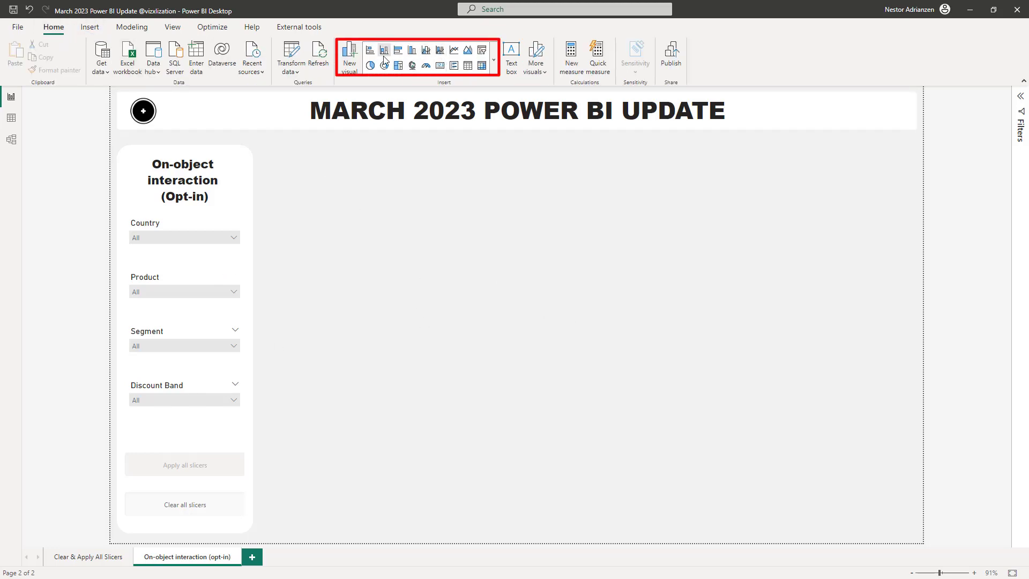
left_click(468, 52)
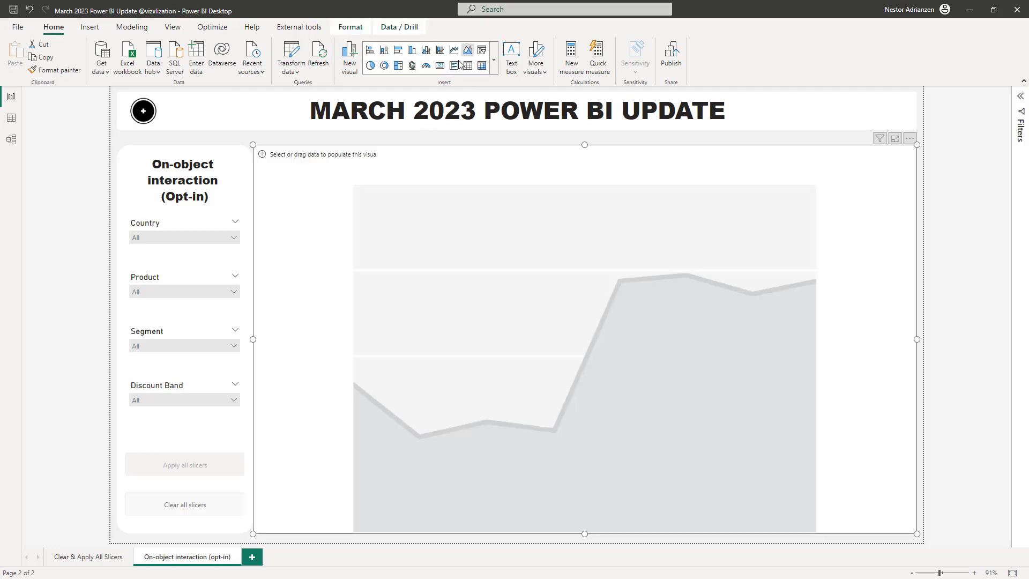
left_click_drag(914, 338, 521, 357)
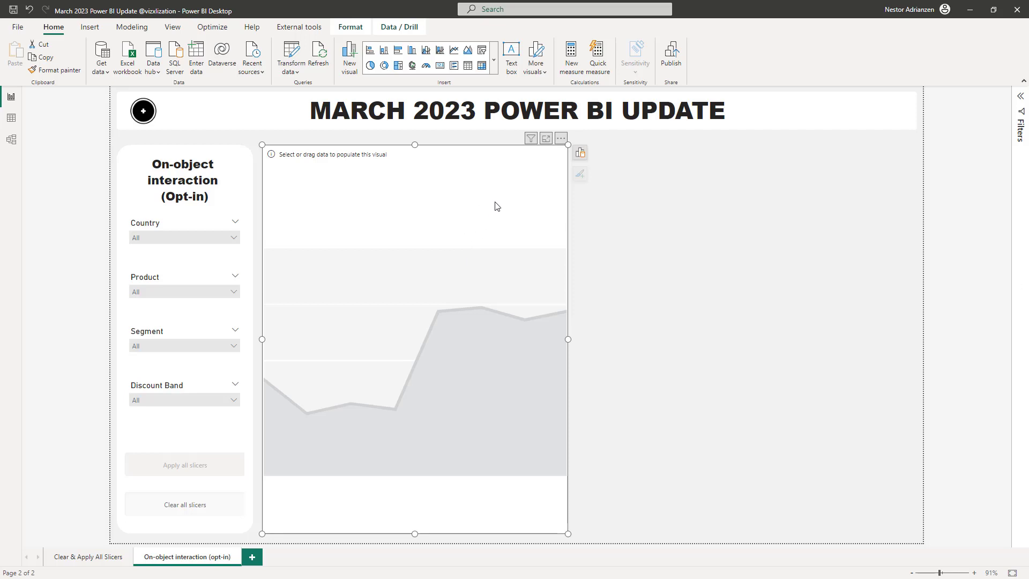
- Add the Date field from the Dates table to the area chart's X-axis, building the visual directly on the object
left_click(580, 154)
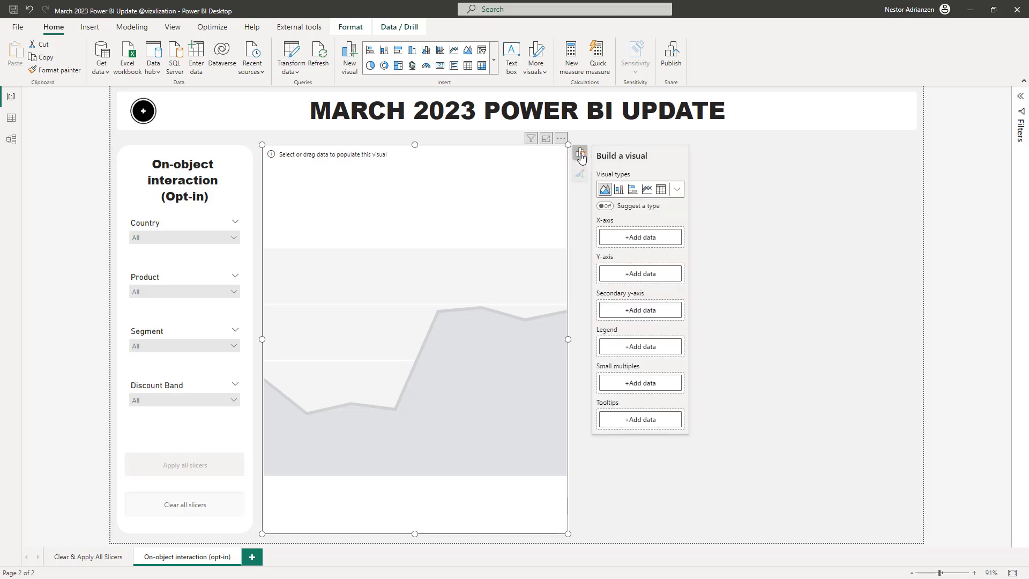
left_click(636, 237)
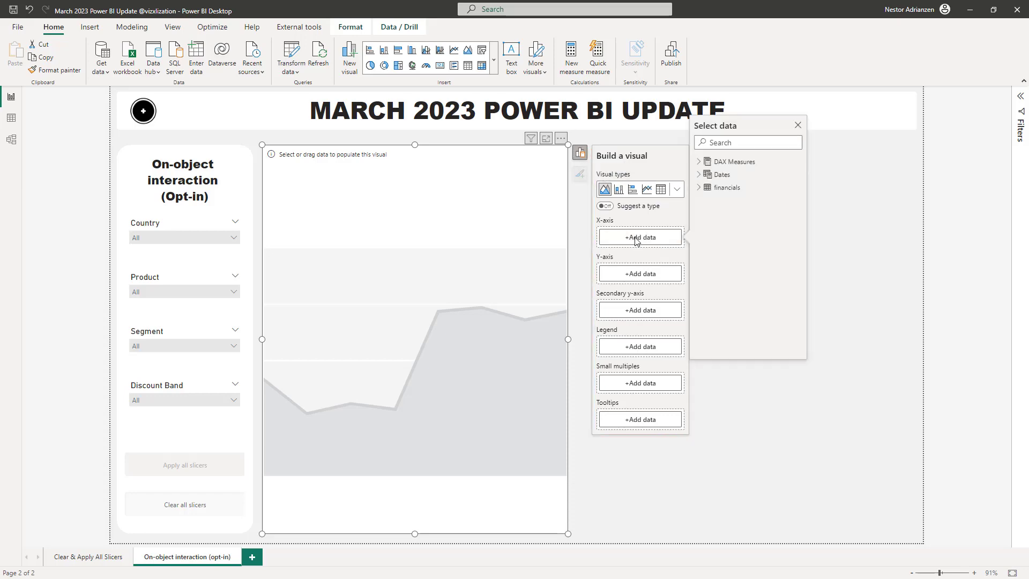
left_click(720, 175)
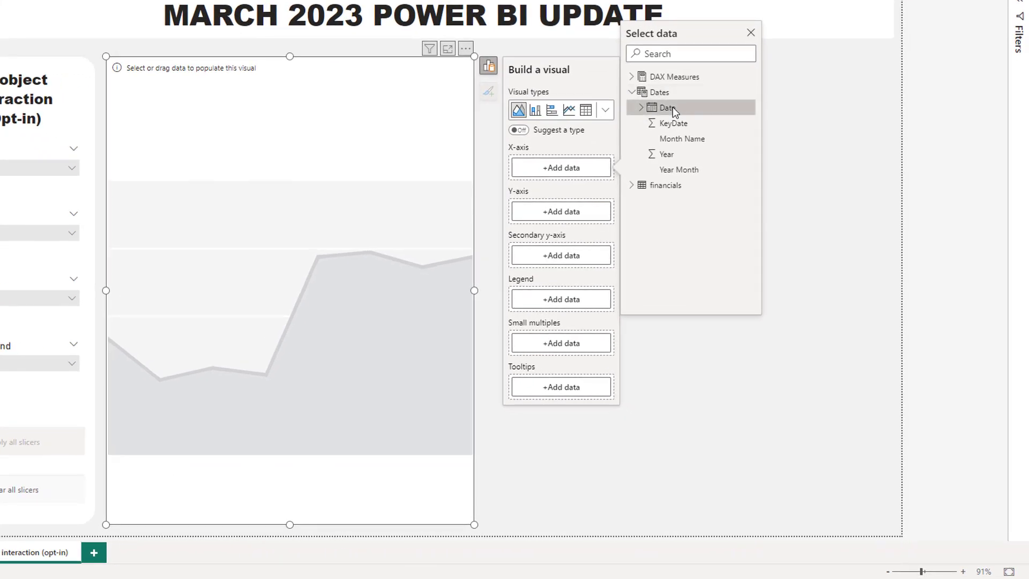
left_click(669, 109)
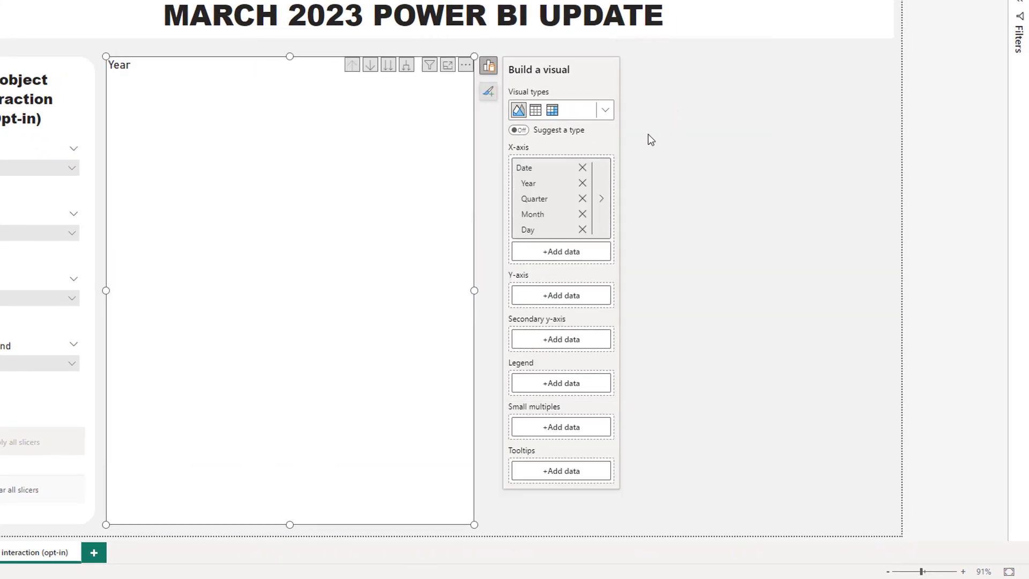
- Add the Profit and Total Sales measures from DAX Measures to the area chart's Y-axis
left_click(569, 303)
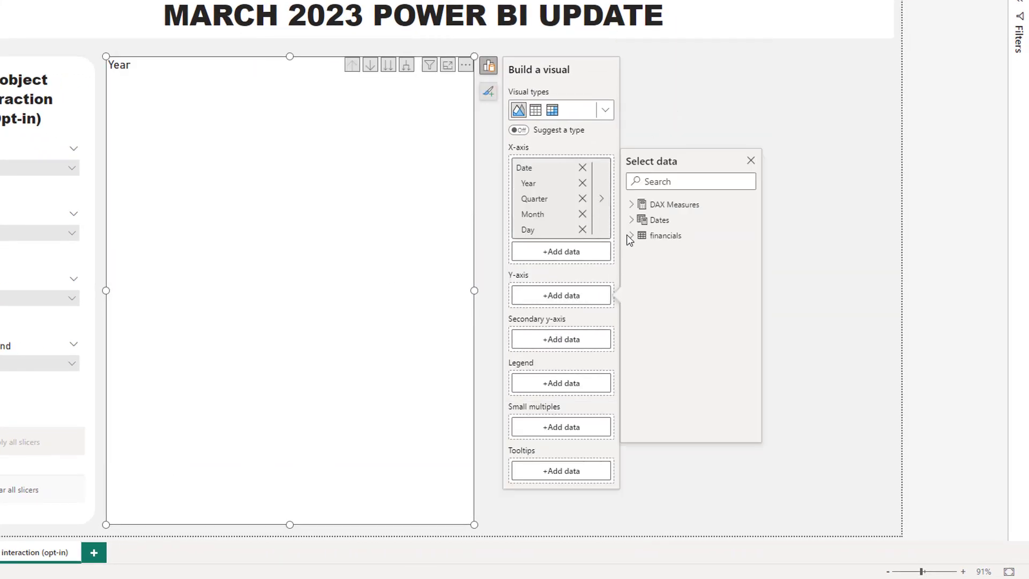
left_click(632, 205)
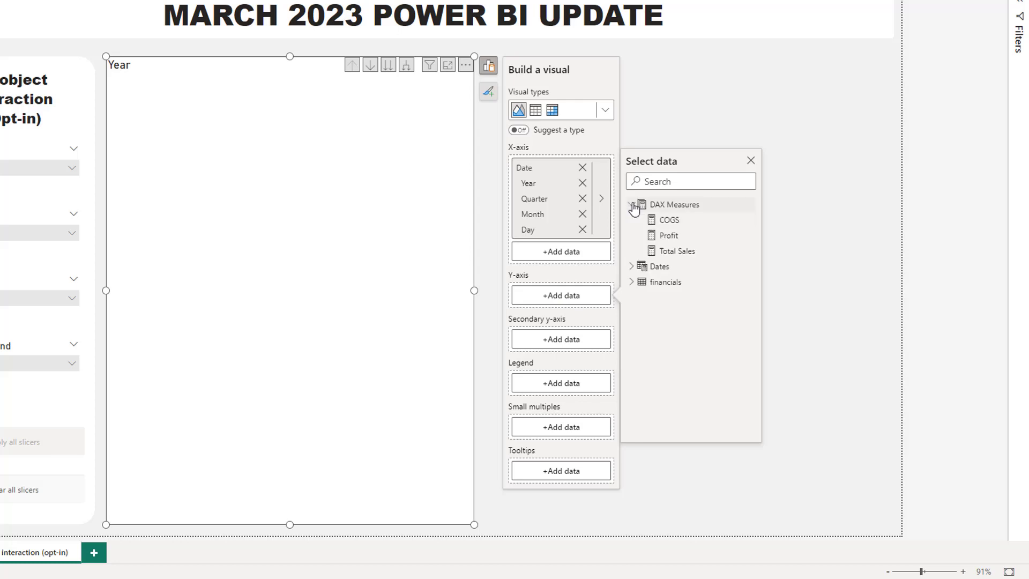
left_click(669, 235)
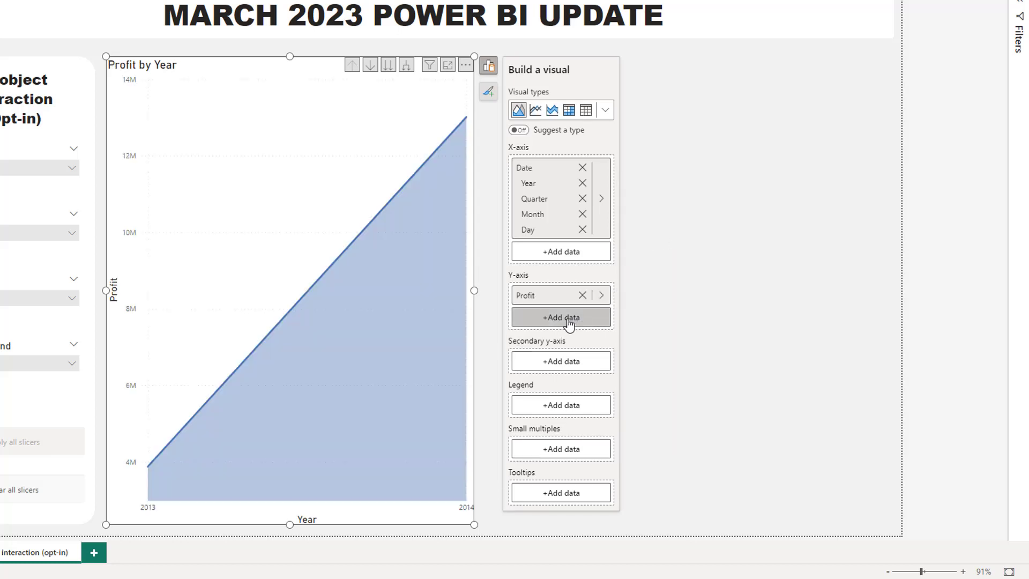
left_click(581, 321)
left_click(632, 226)
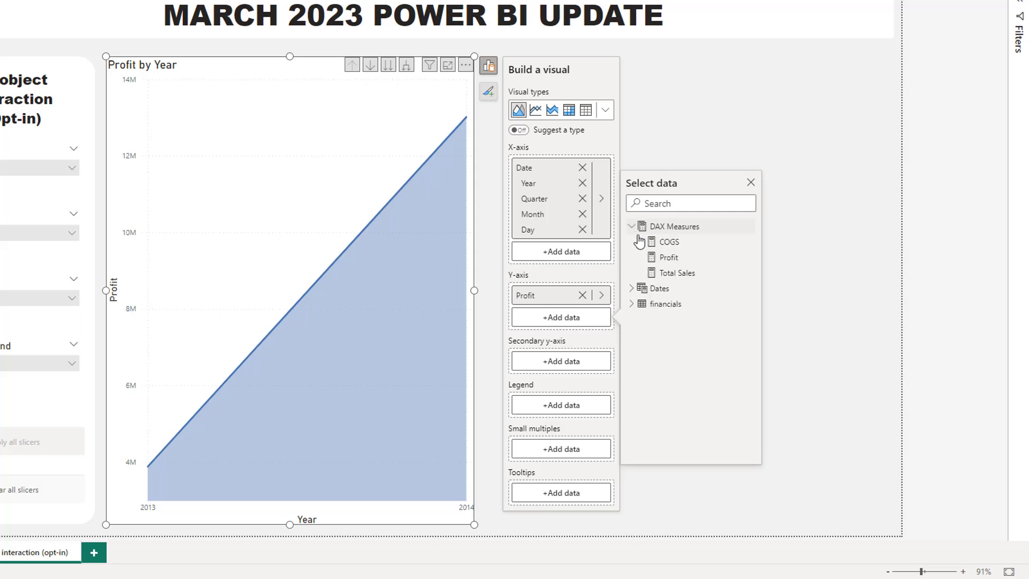
left_click(676, 274)
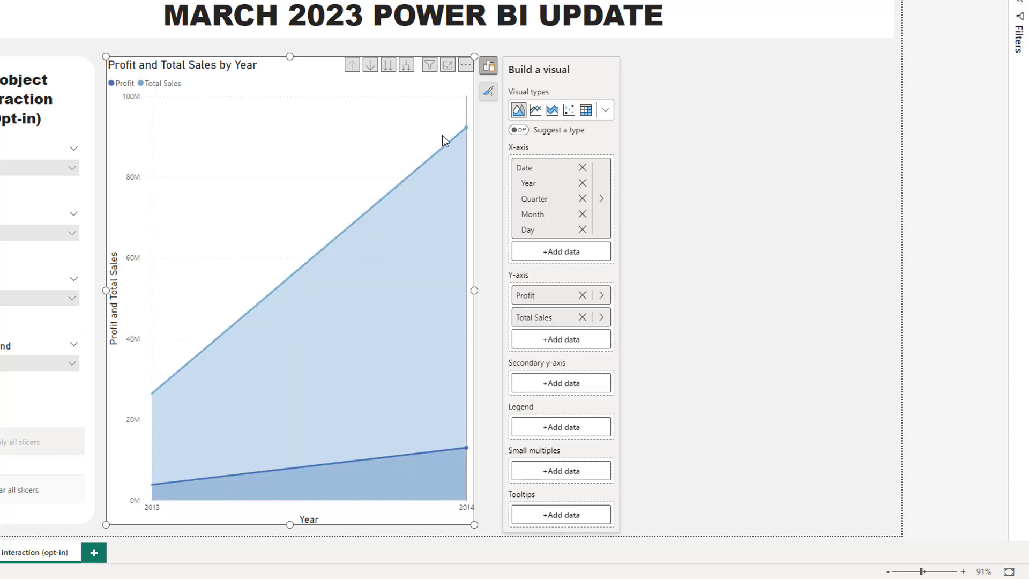
- Expand the area chart's date hierarchy two levels, from year through quarter to month, and close the visual-building options
left_click(407, 67)
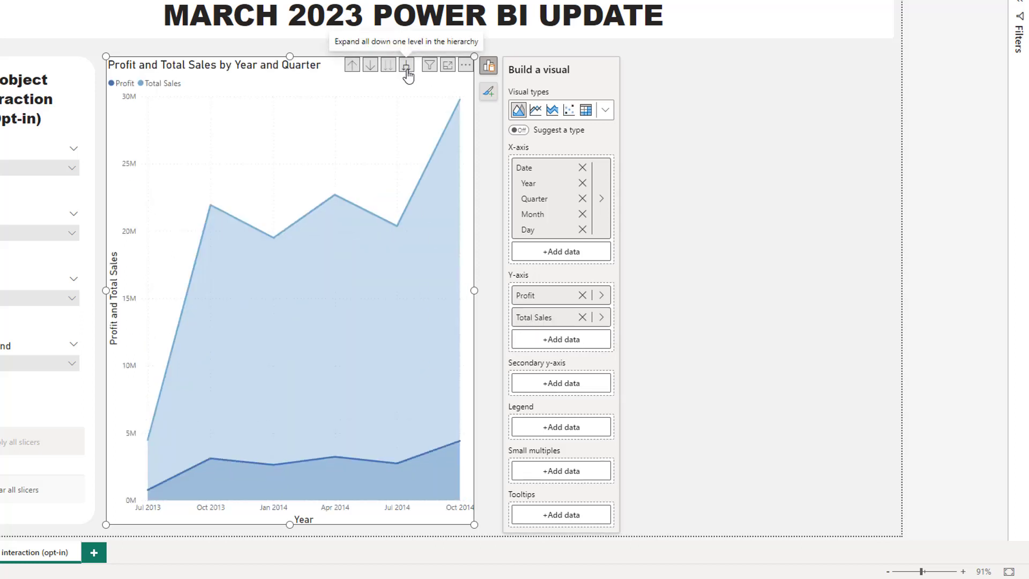
left_click(407, 69)
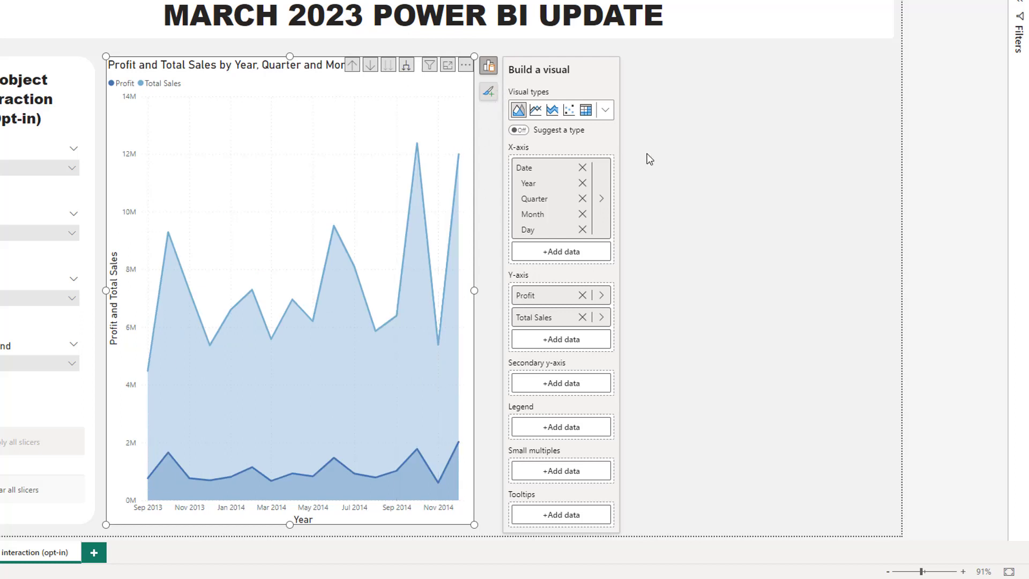
left_click(683, 159)
- Turn off both the horizontal and vertical gridlines of the area chart
left_click(465, 76)
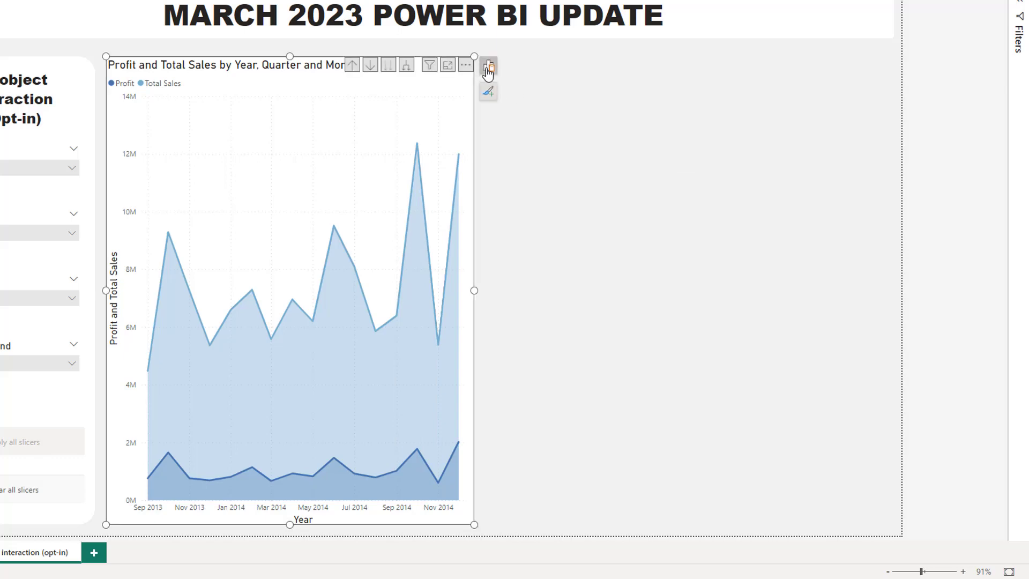
left_click(488, 95)
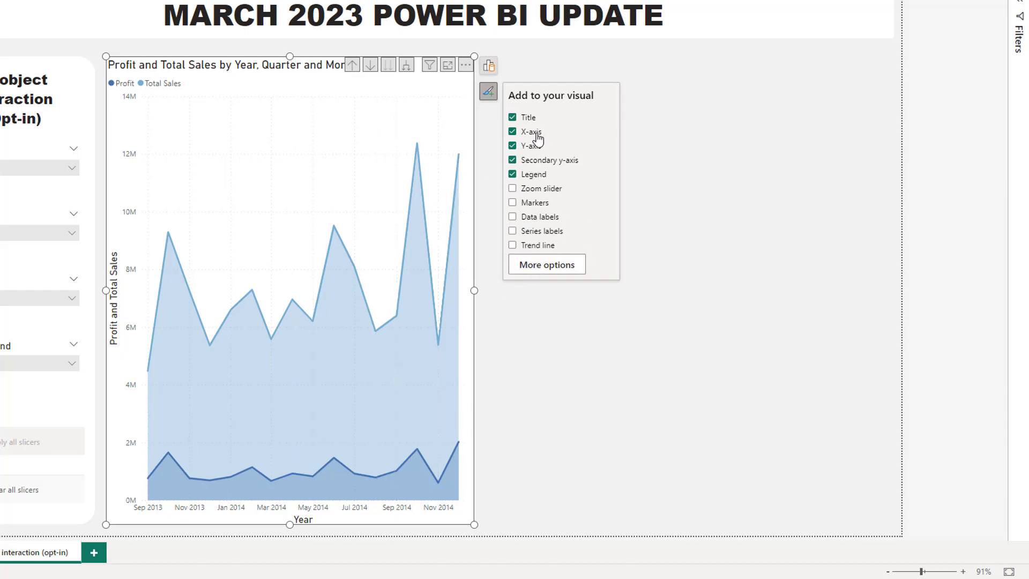
left_click(551, 274)
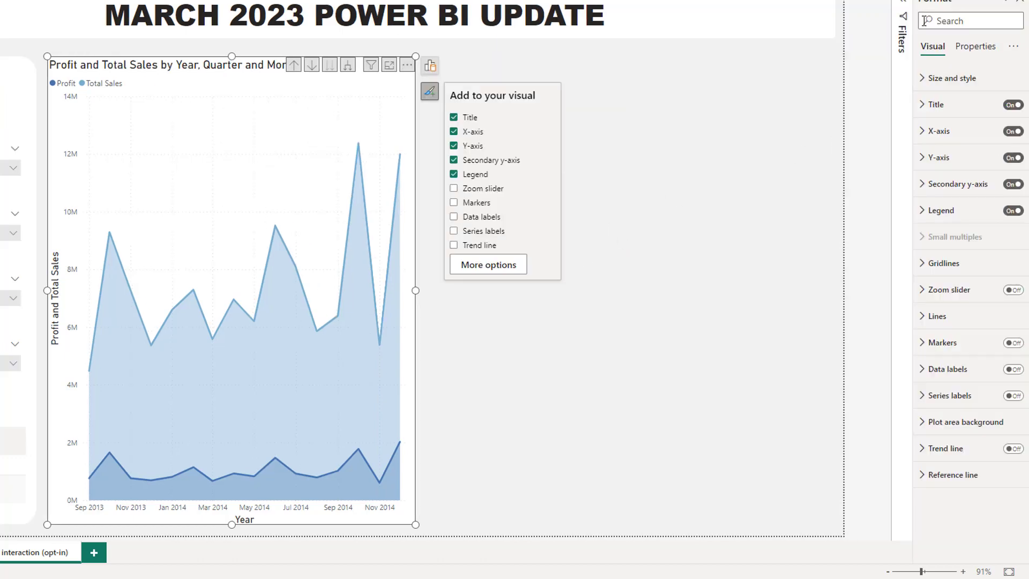
left_click(942, 263)
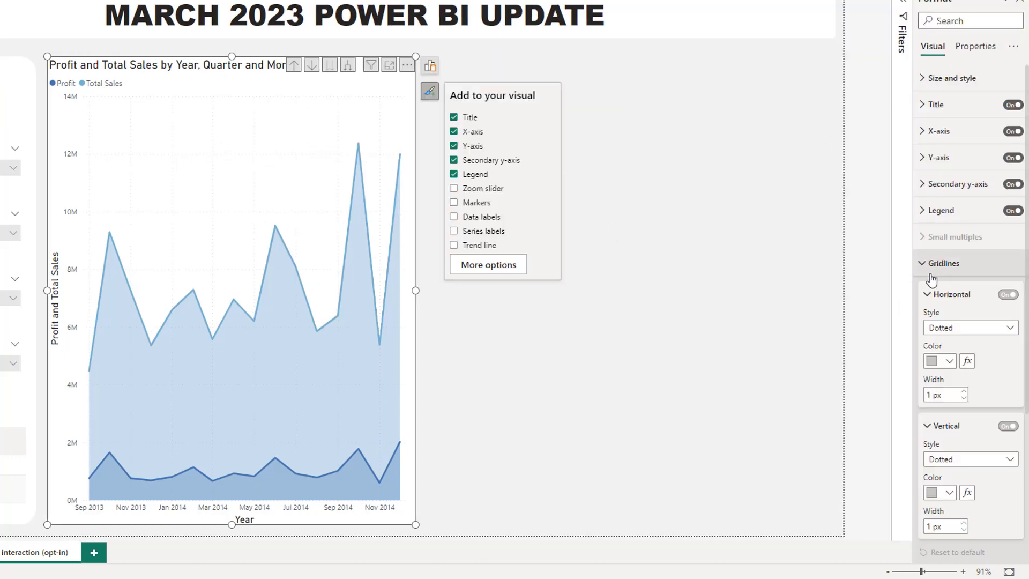
left_click(1010, 294)
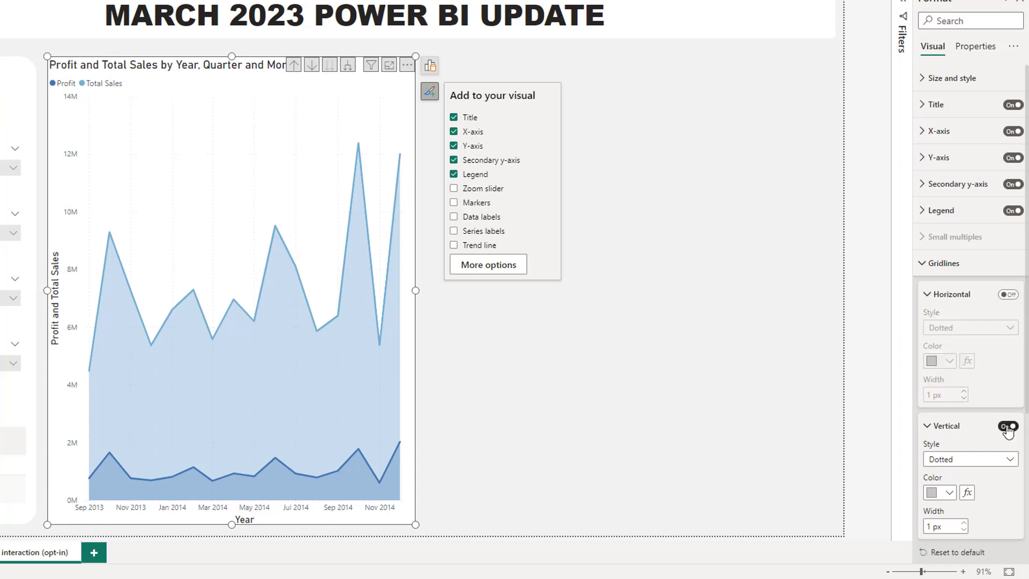
left_click(1007, 427)
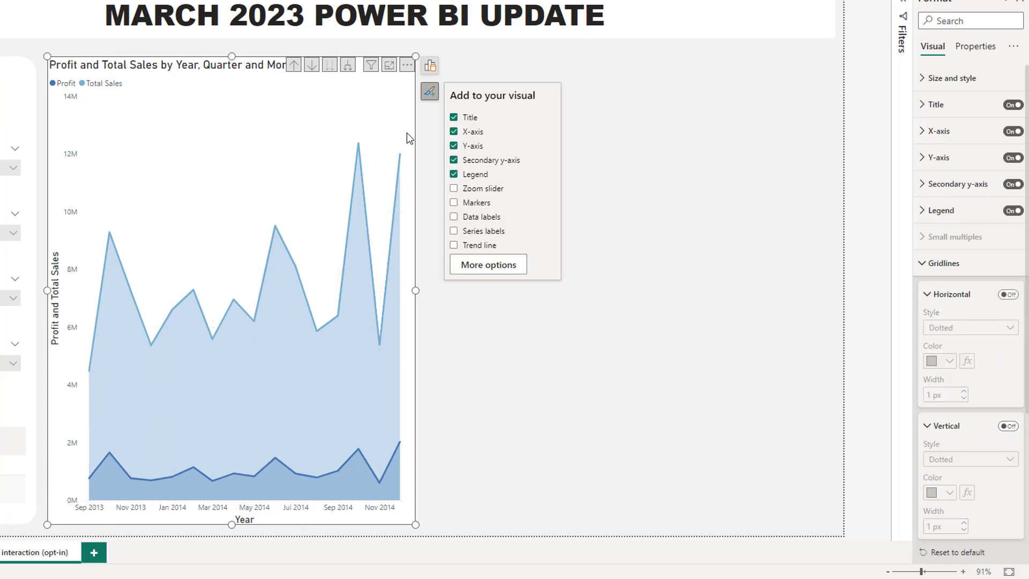
- Add data labels to the area chart and deselect it
mouse_move(208, 190)
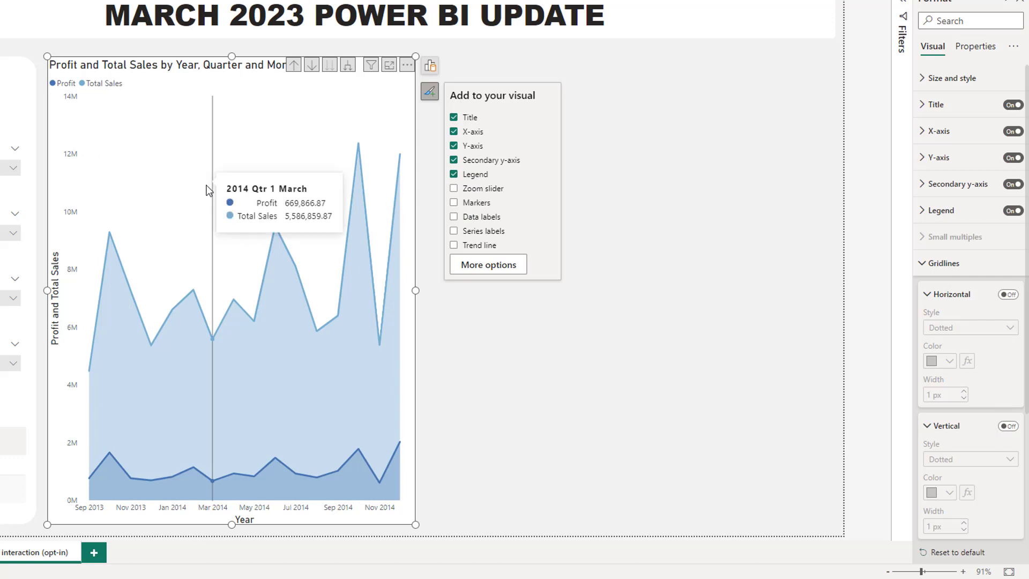
left_click(454, 218)
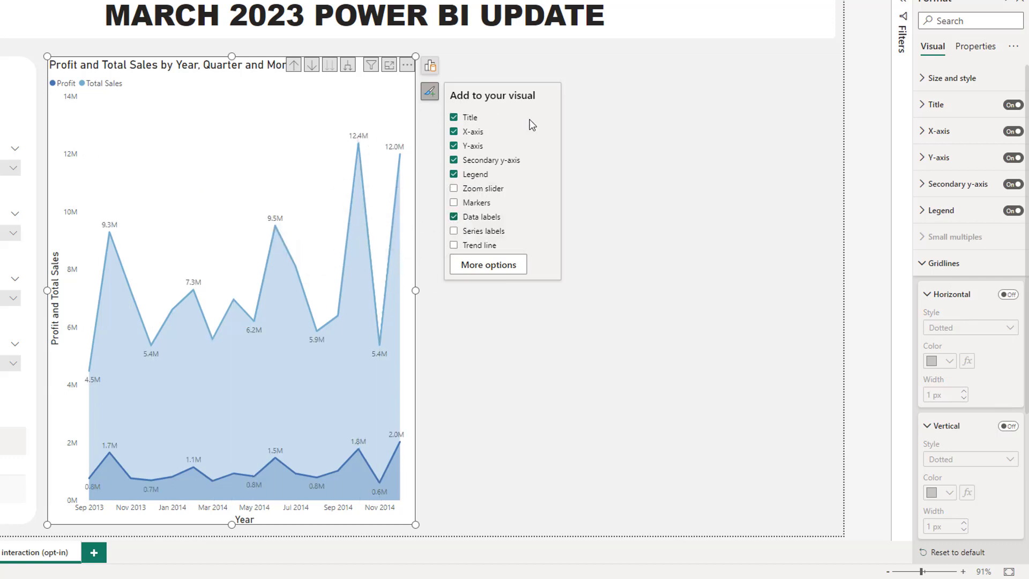
left_click(639, 161)
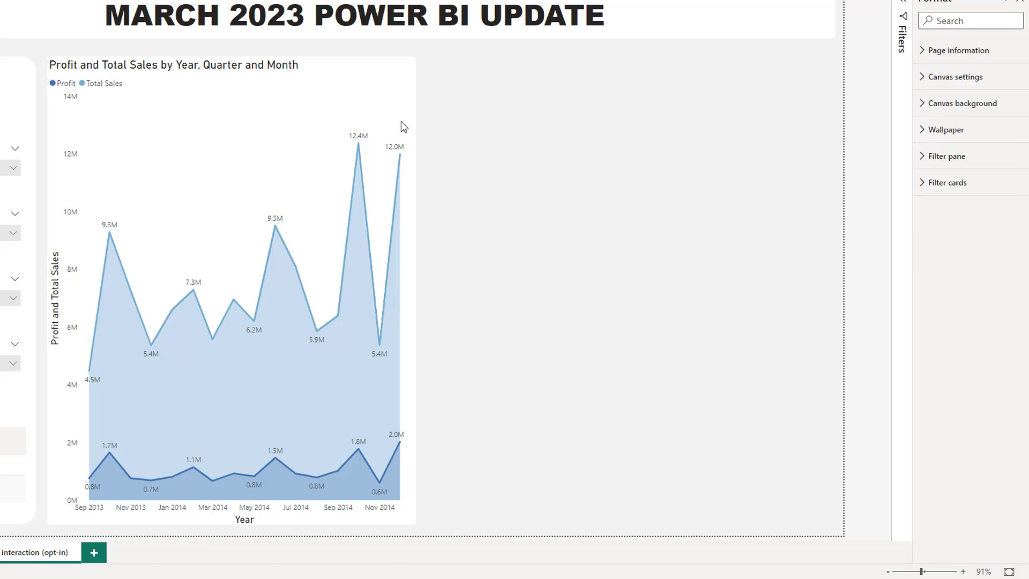
- Change the area chart's title directly on the visual to "Profit and Sales"
left_click(190, 64)
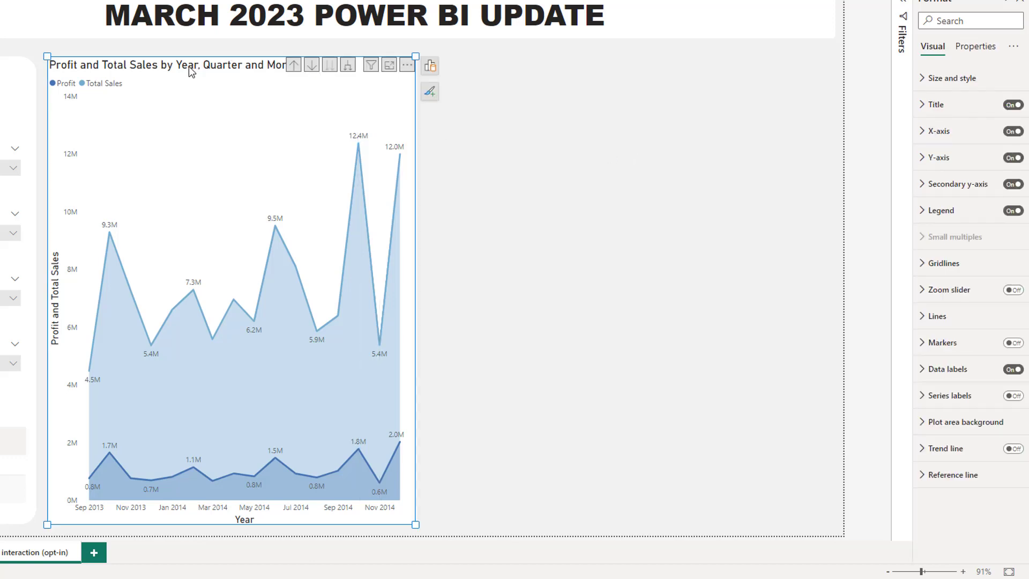
double_click(191, 66)
type("Profit and Sales")
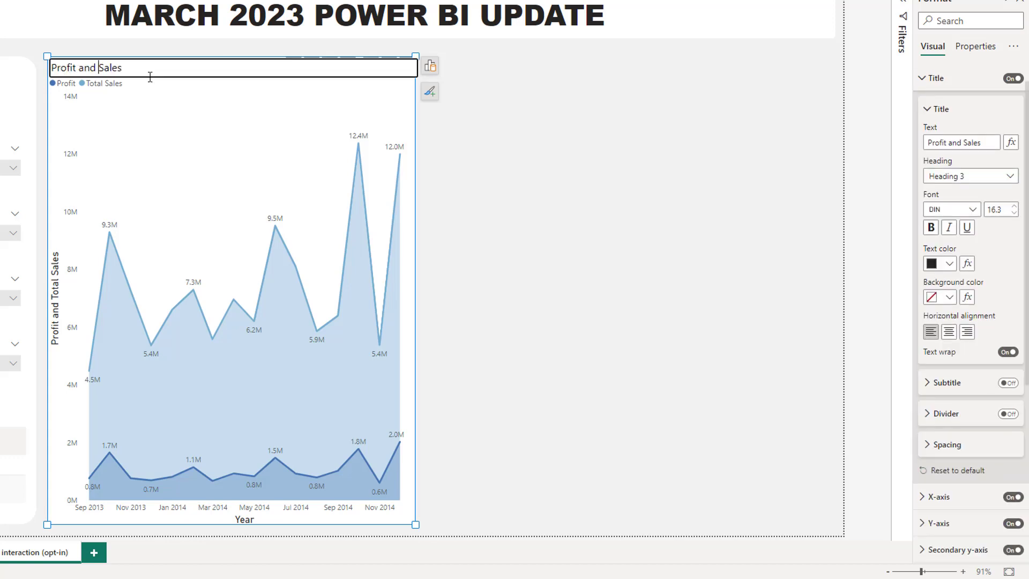
key("Return")
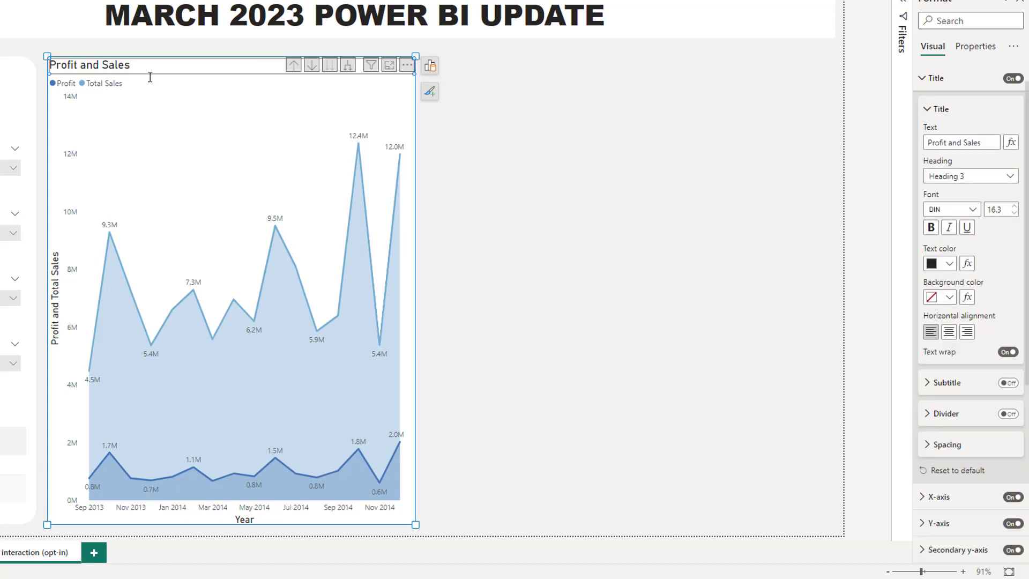
- Set the font size of the chart title to 20 directly on the visual
double_click(140, 68)
left_click(132, 72)
double_click(129, 65)
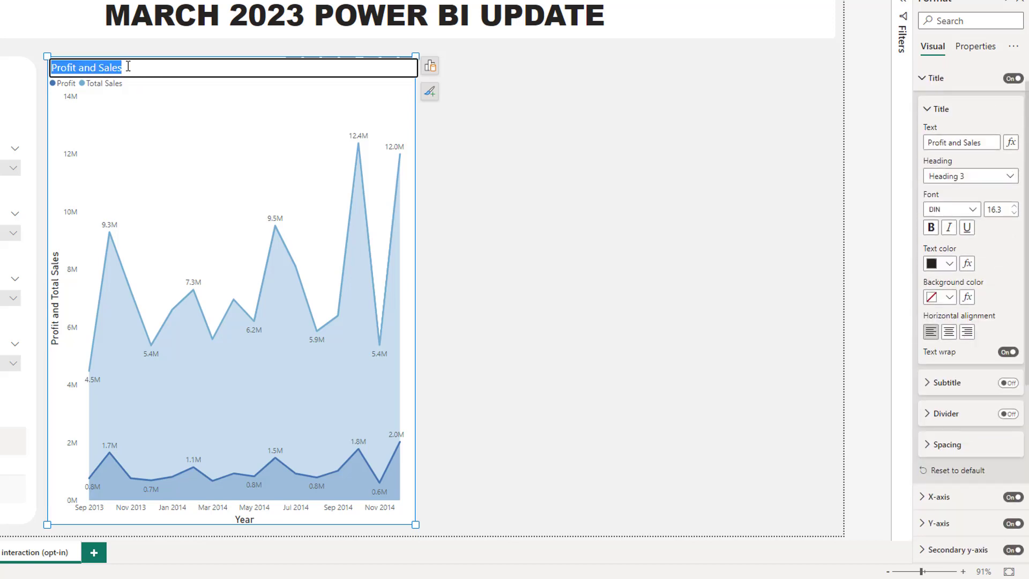
left_click(128, 67)
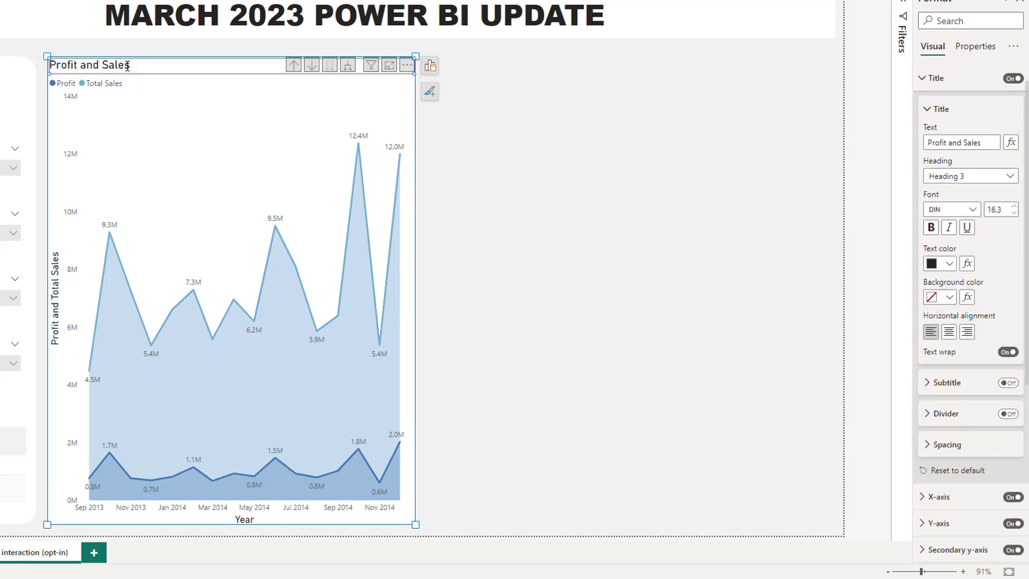
right_click(128, 65)
left_click(235, 38)
double_click(235, 38)
type("2")
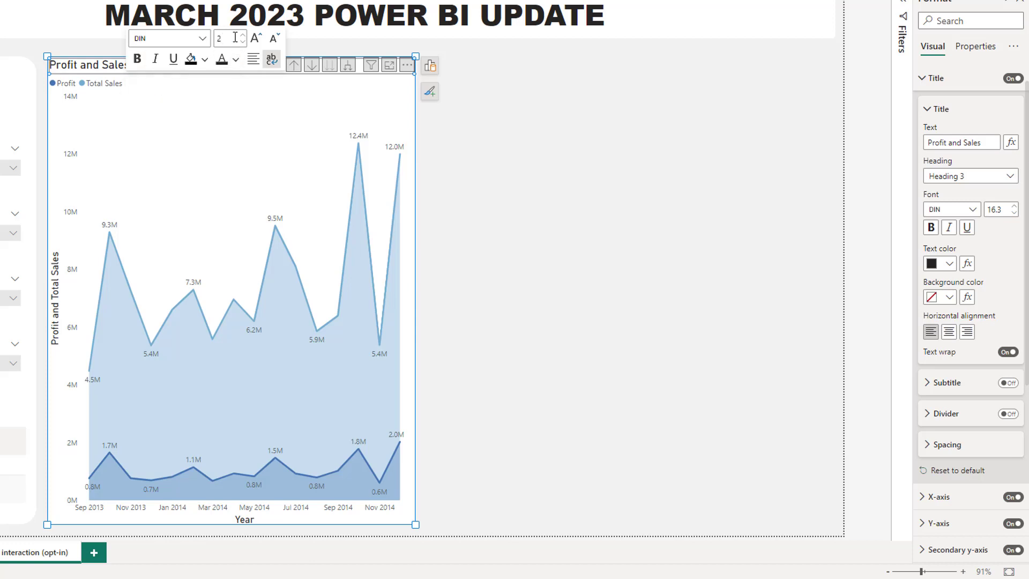
type("0")
left_click(181, 64)
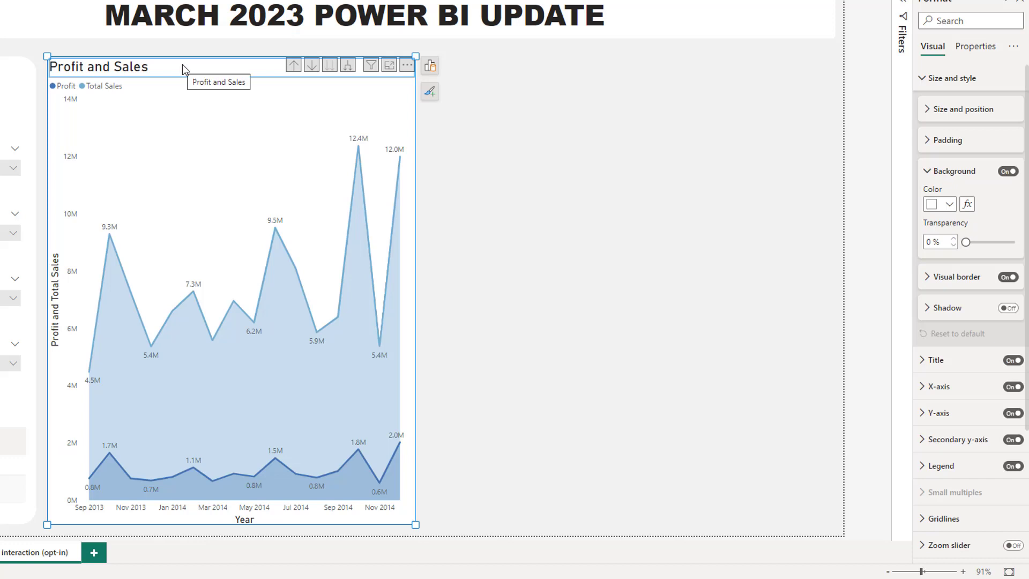
- Turn on the chart's subtitle and set its text to "by month"
left_click(182, 64)
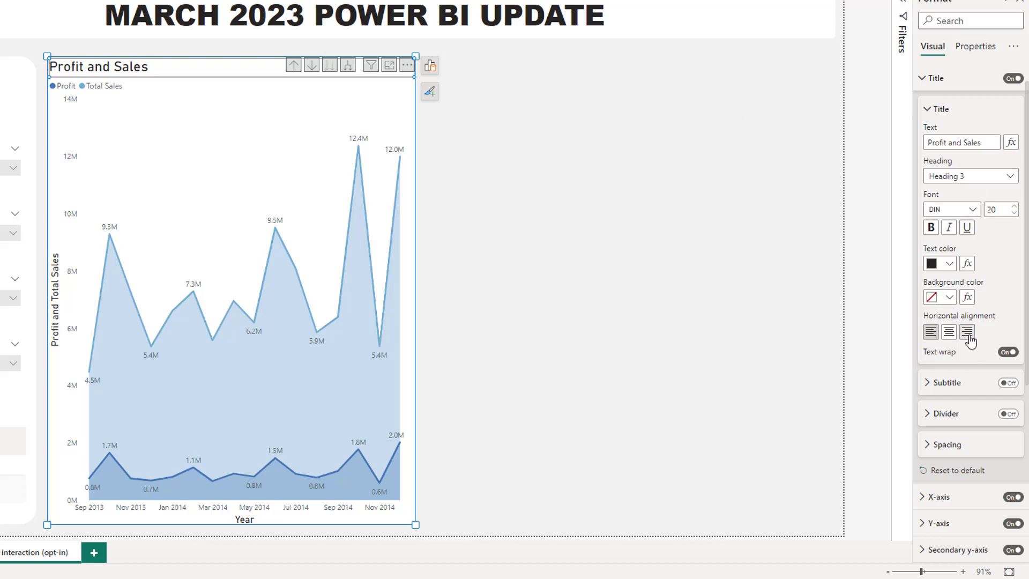
scroll(978, 356, "down", 3)
left_click(1009, 234)
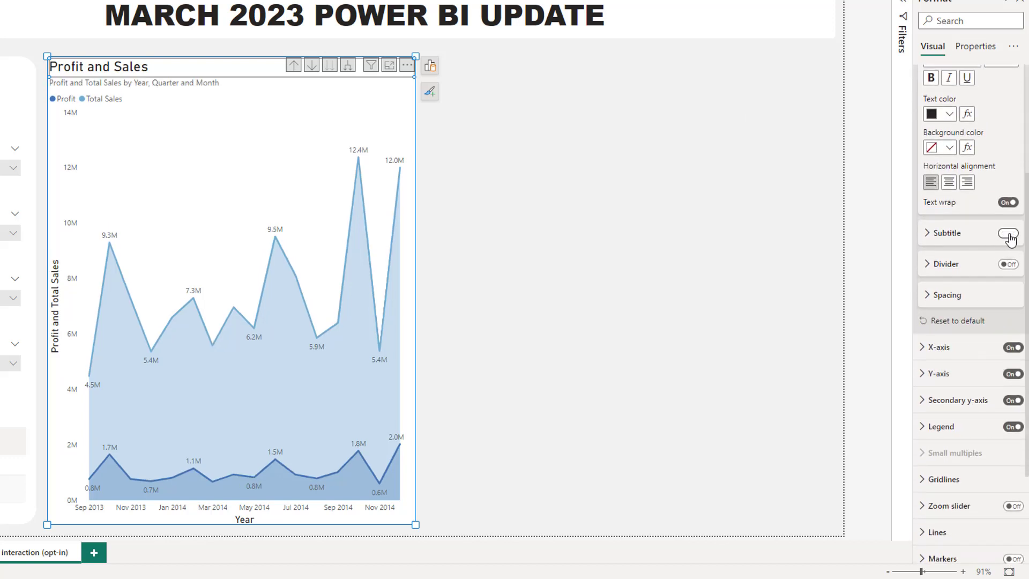
left_click(932, 236)
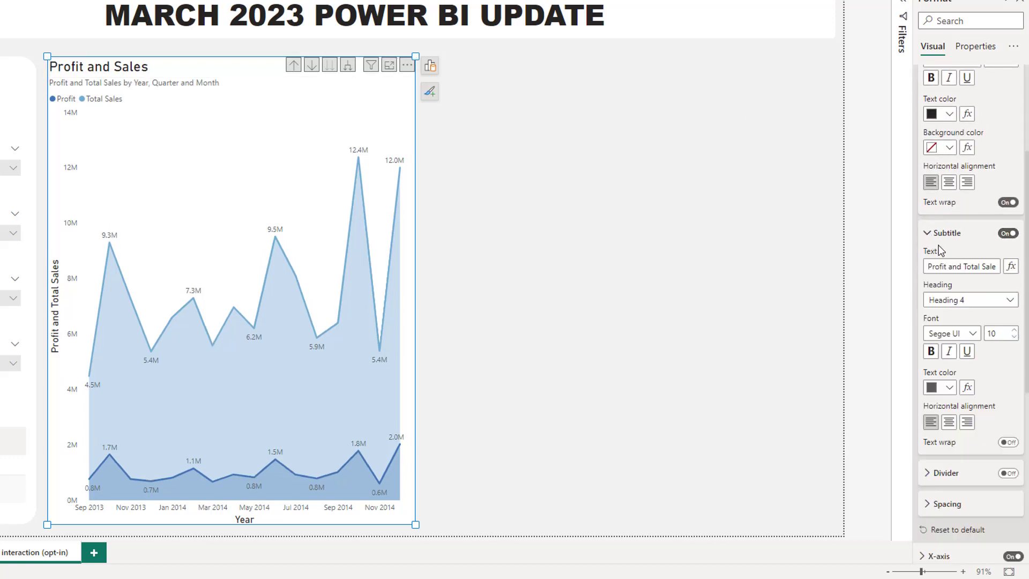
triple_click(964, 266)
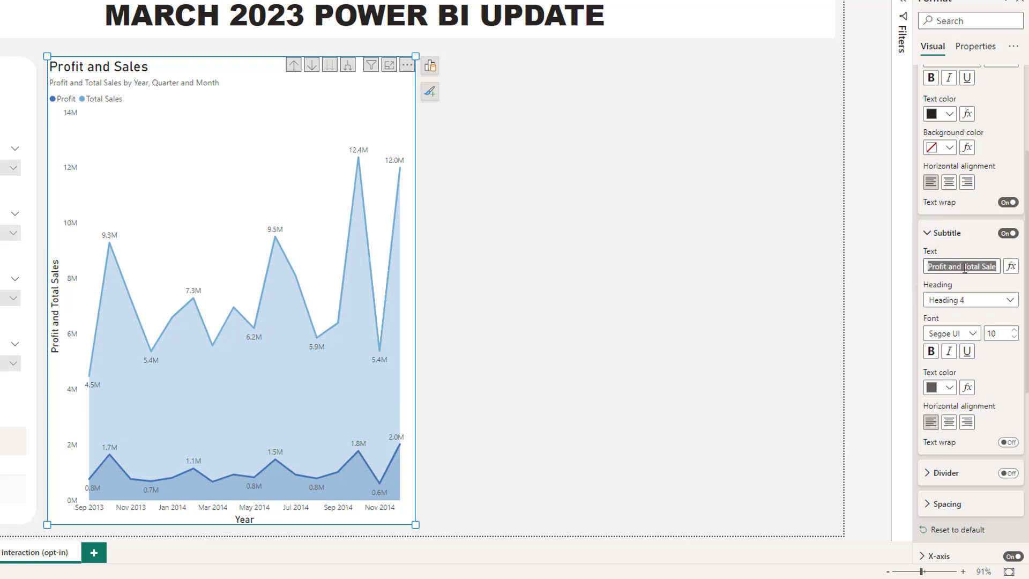
type("by month")
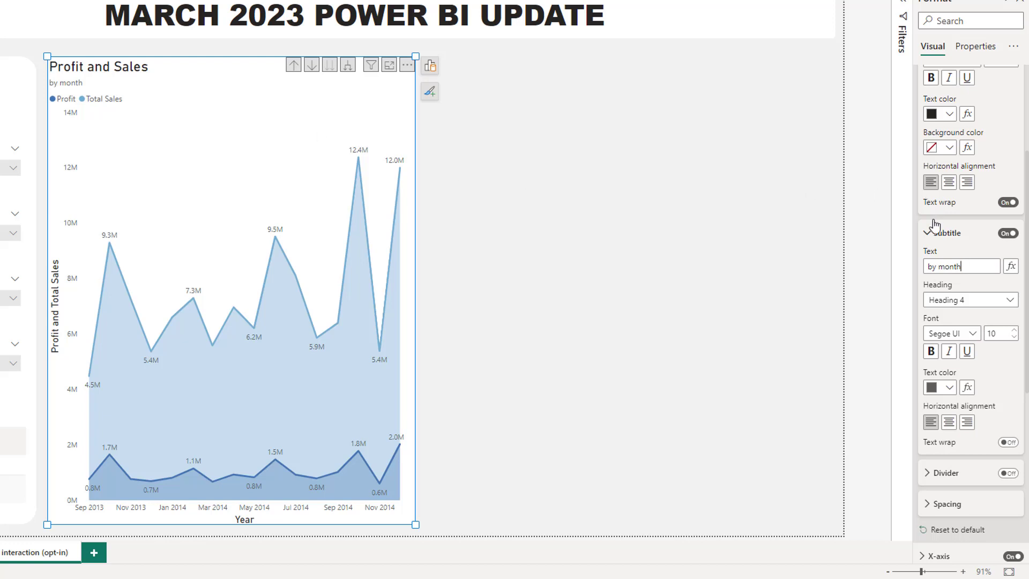
scroll(935, 225, "down", 3)
left_click(941, 92)
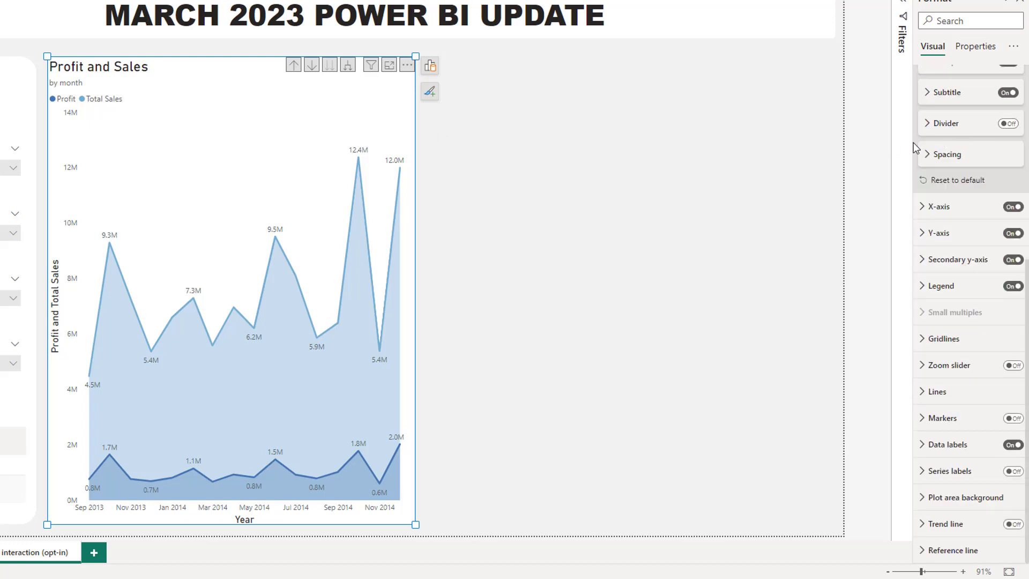
- Turn on the divider below the chart's title and subtitle and colour it light grey
left_click(1007, 124)
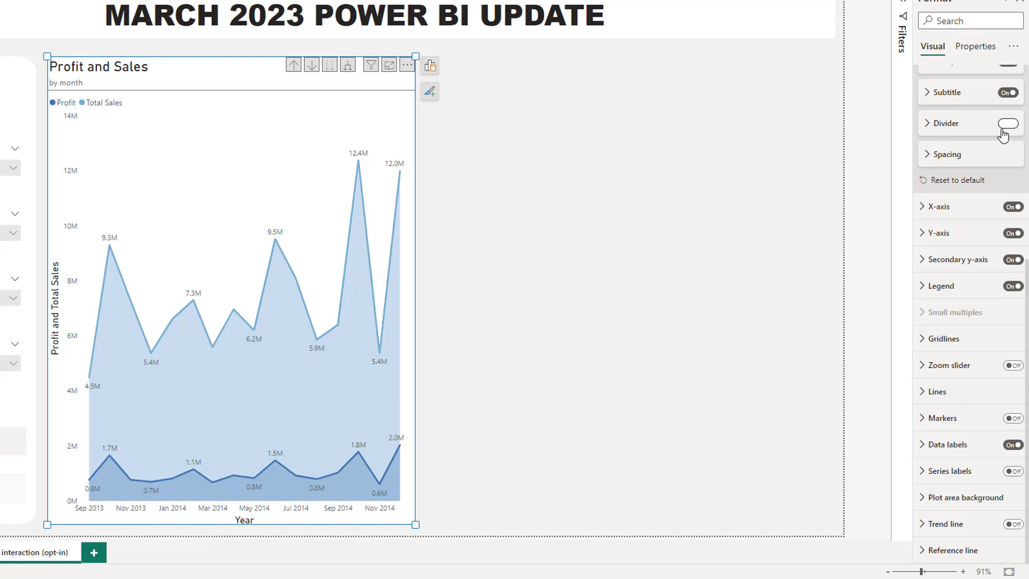
left_click(943, 131)
left_click(949, 157)
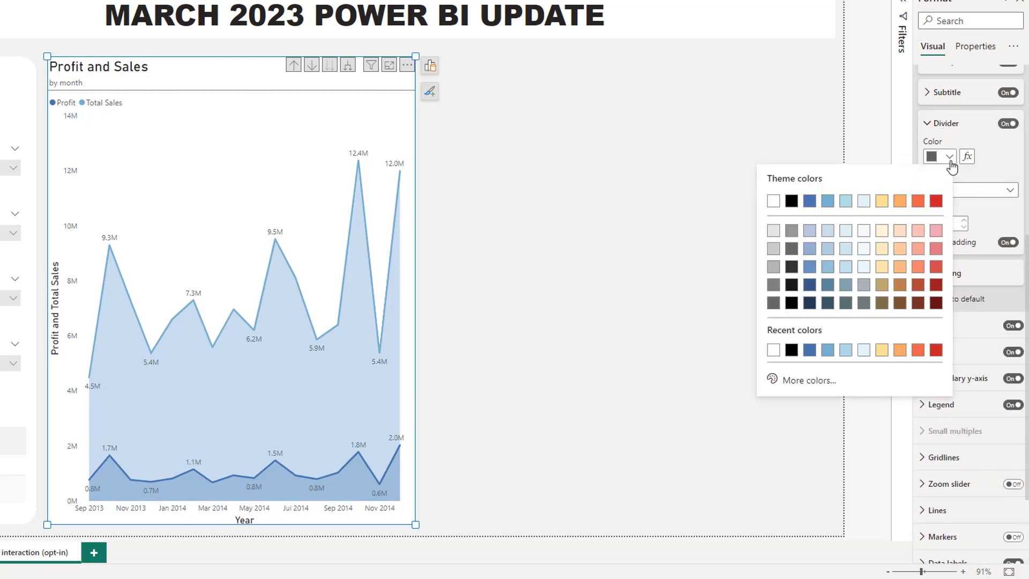
left_click(774, 249)
left_click(591, 202)
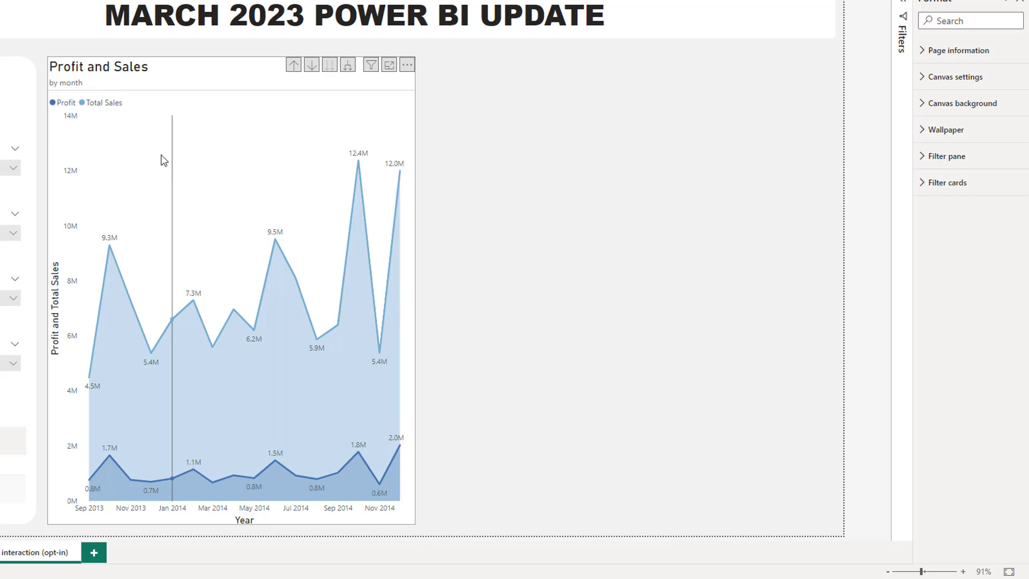
- Set the area chart's legend position to Top center and deselect the chart
left_click(212, 106)
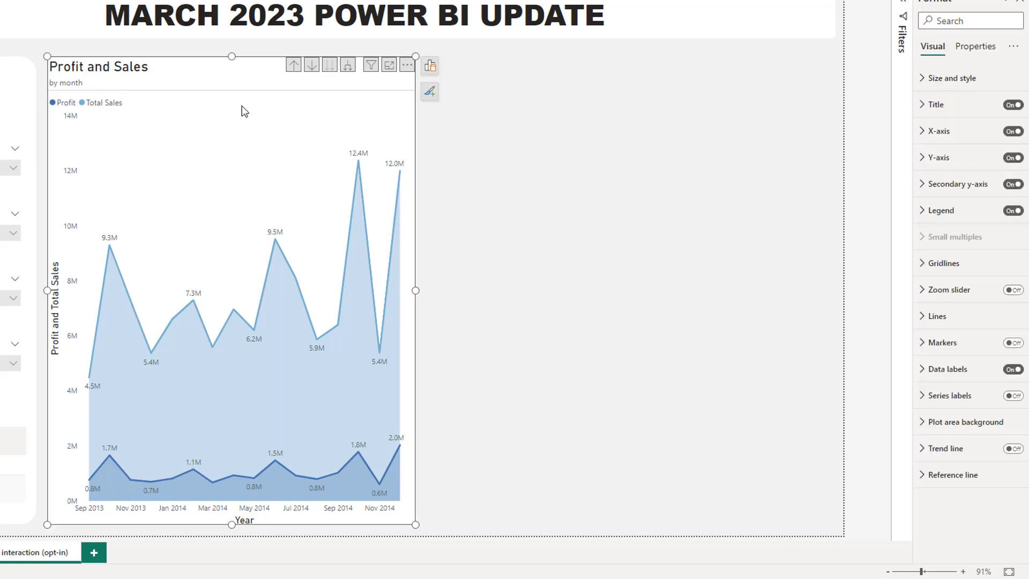
left_click(429, 91)
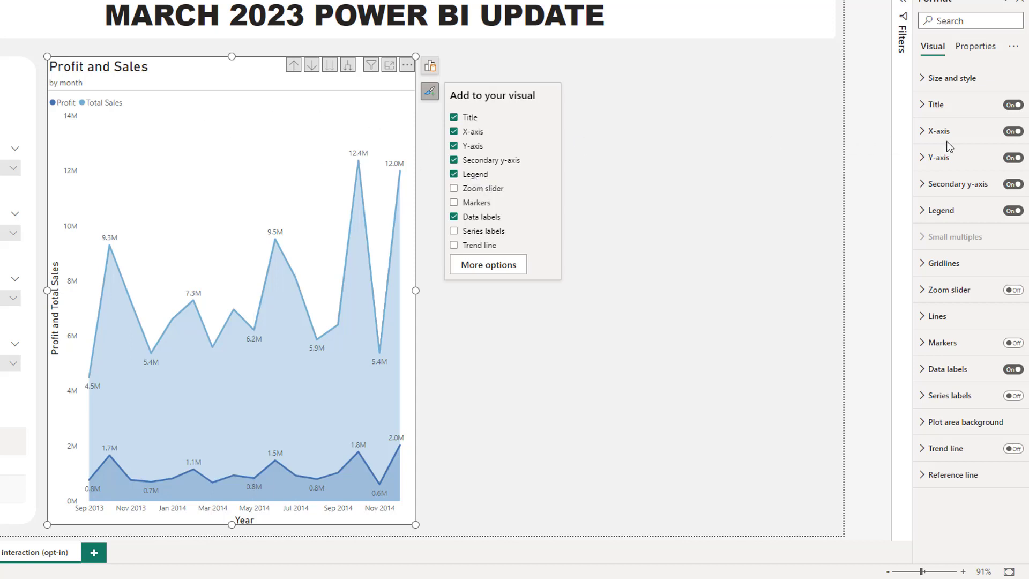
left_click(941, 211)
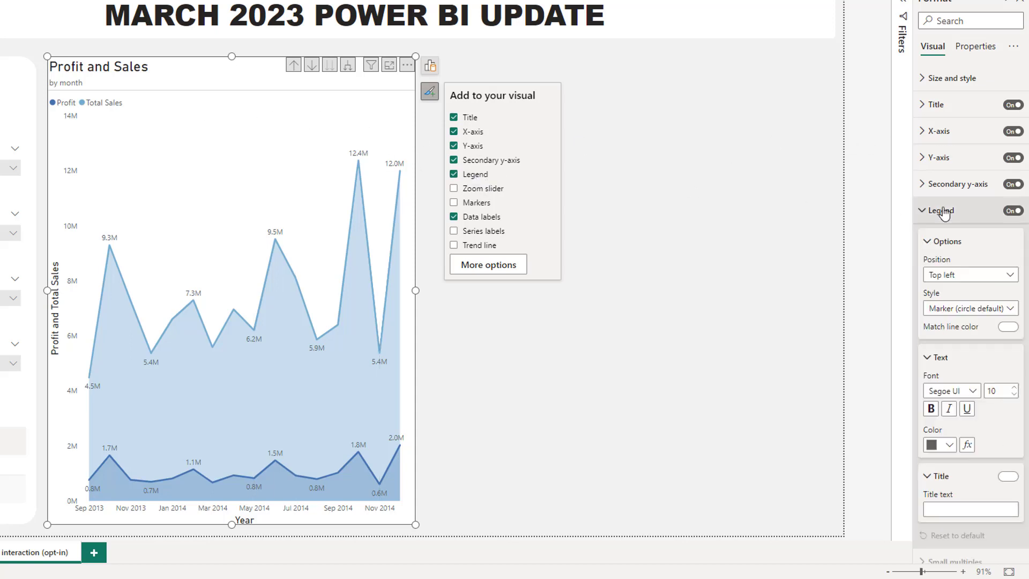
left_click(972, 276)
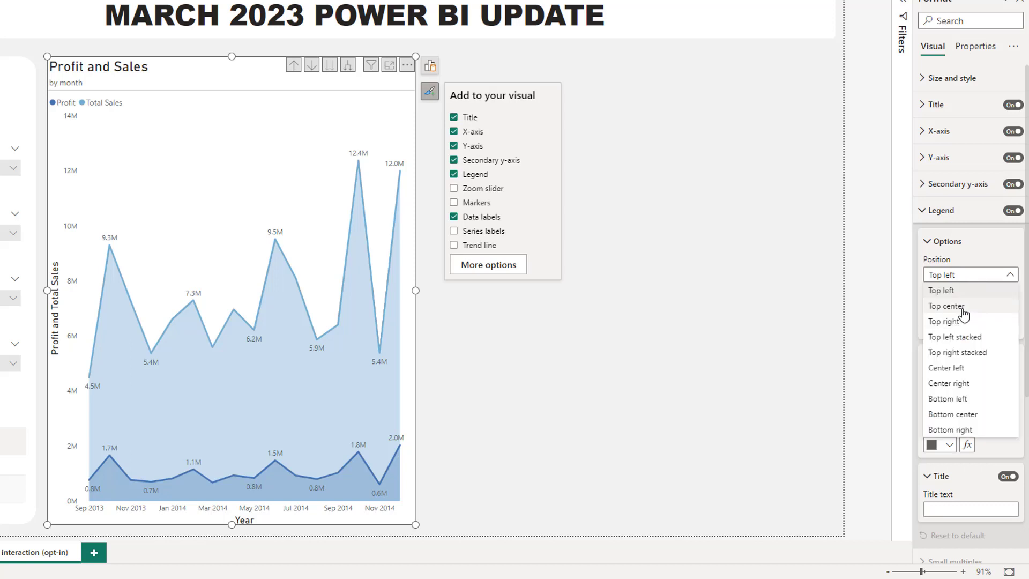
left_click(962, 312)
left_click(589, 182)
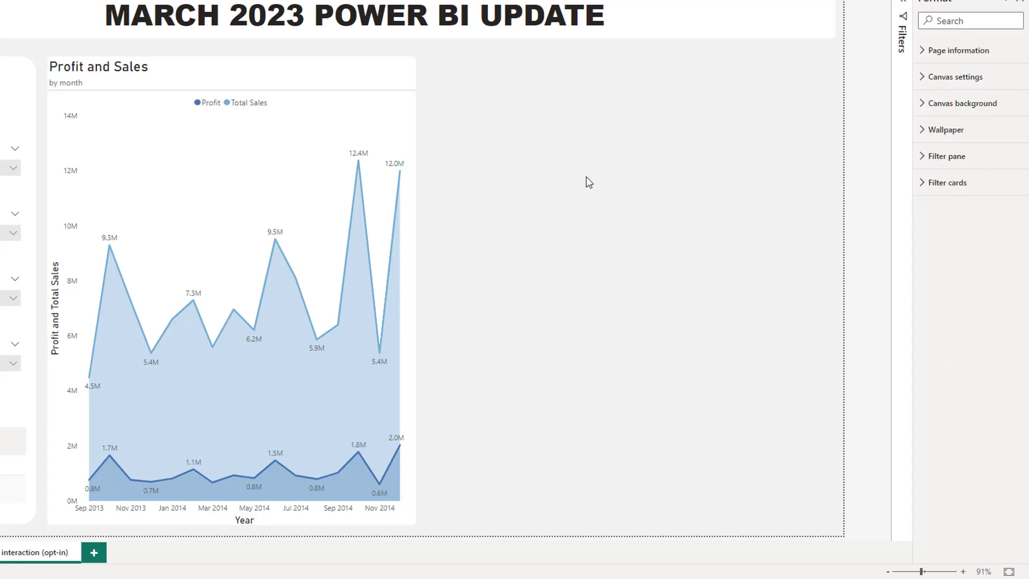
- Duplicate the Profit and Sales area chart and place the copy in the empty canvas area beside the original
left_click(236, 76)
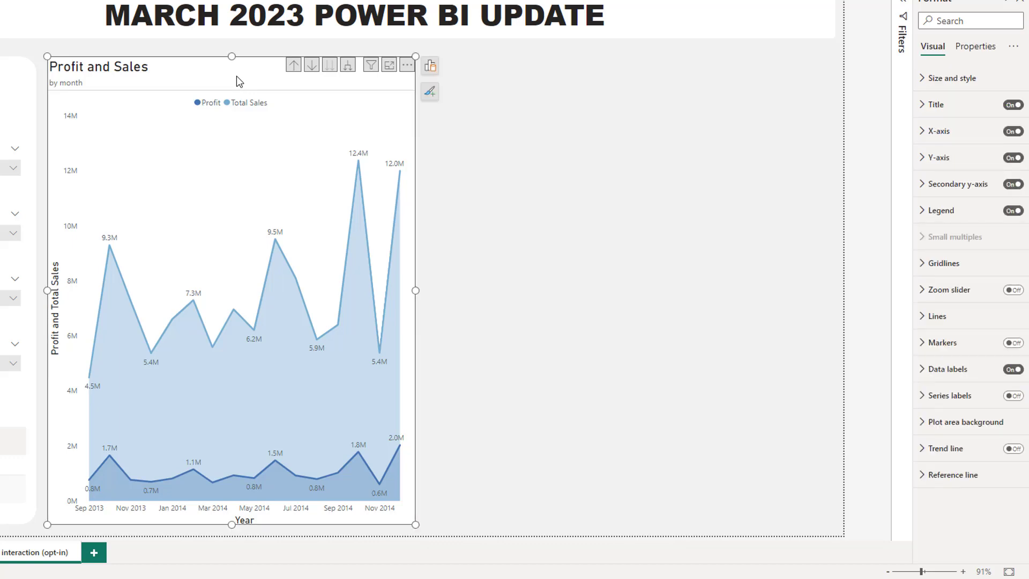
key("ctrl+c")
key("ctrl+v")
left_click_drag(239, 85, 646, 83)
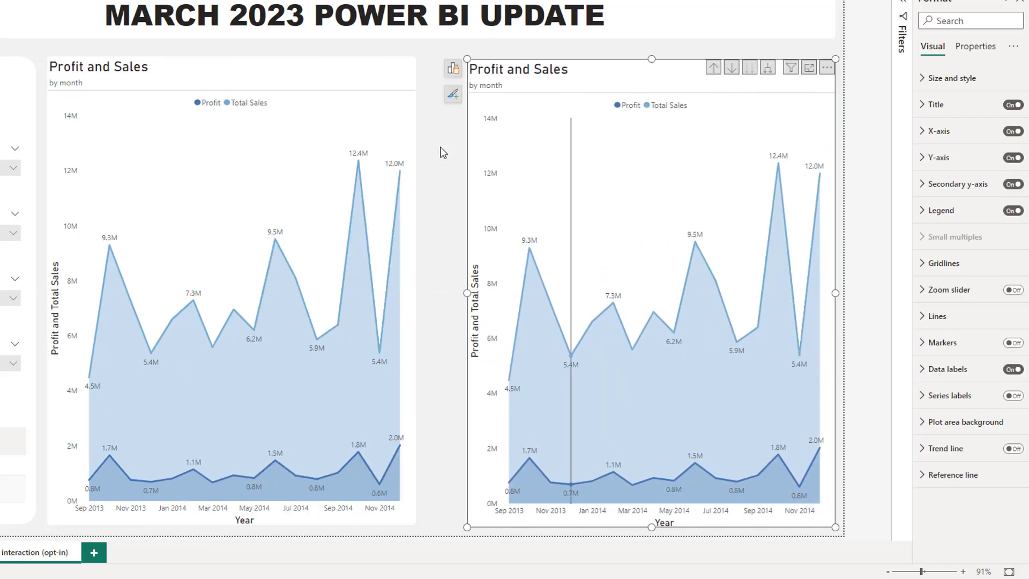
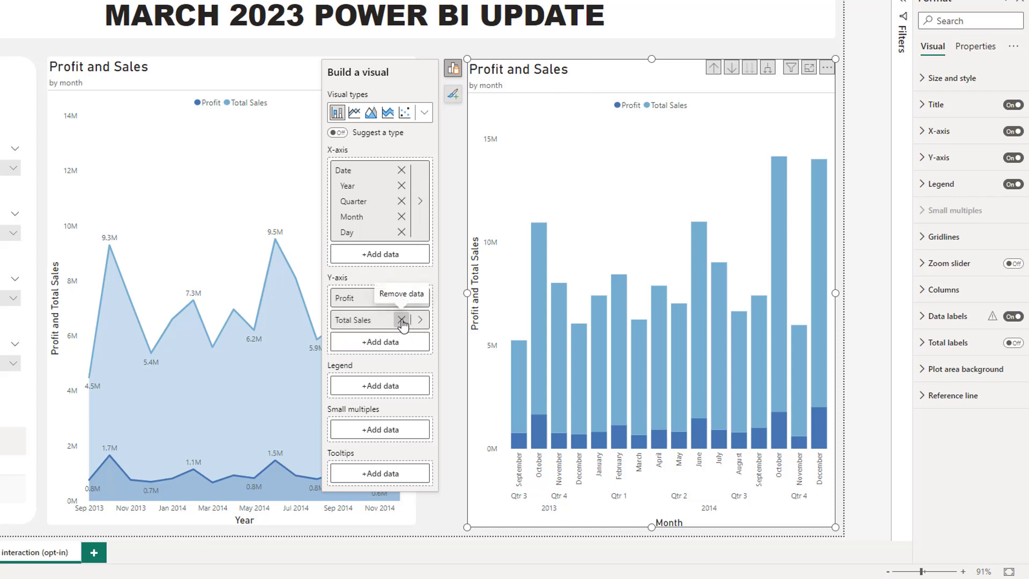
- Replace Total Sales with COGS on the copied chart's Y-axis and split the chart into small multiples by Country from the financials table
left_click(420, 320)
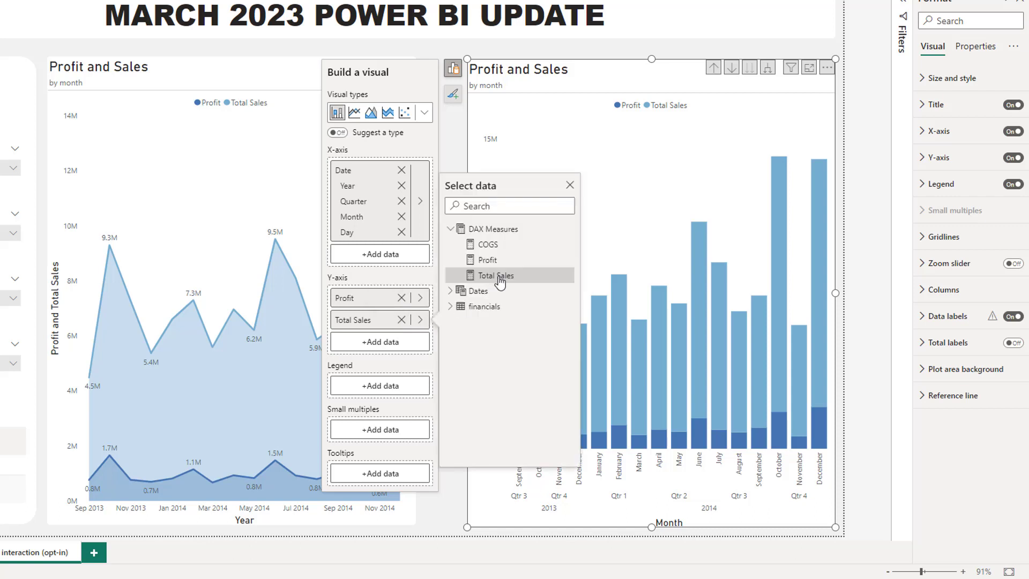
left_click(489, 248)
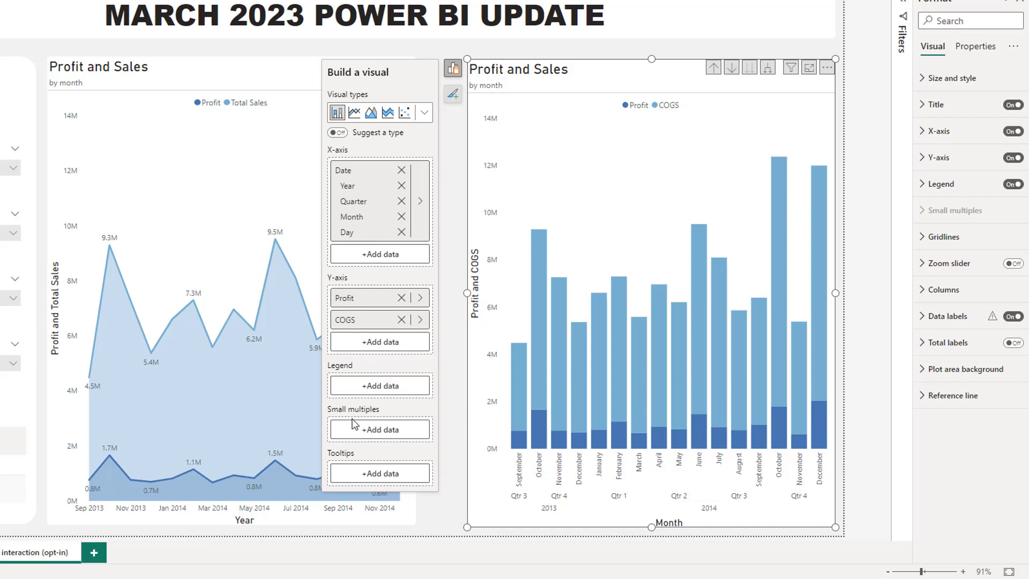
left_click(385, 434)
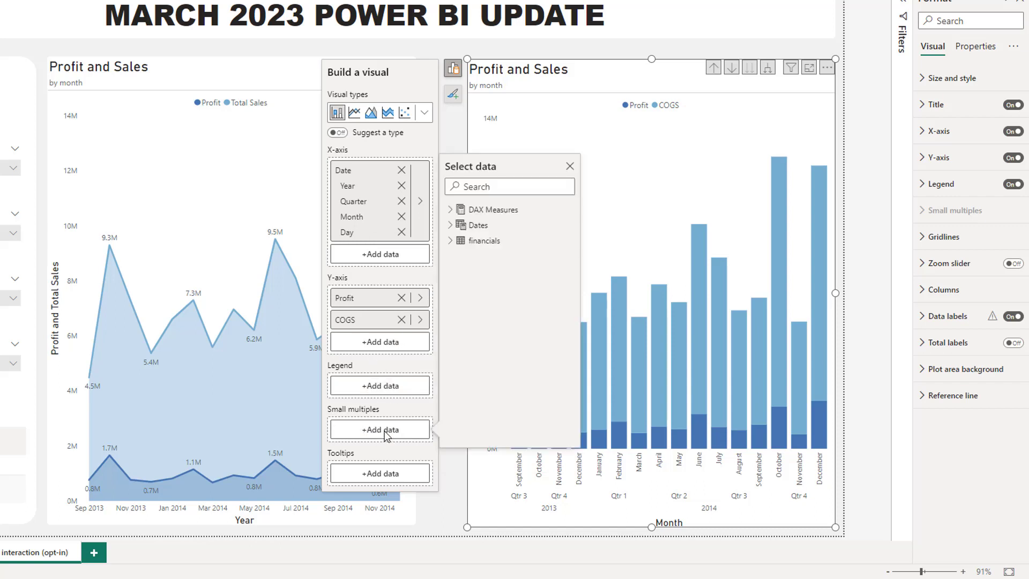
left_click(452, 241)
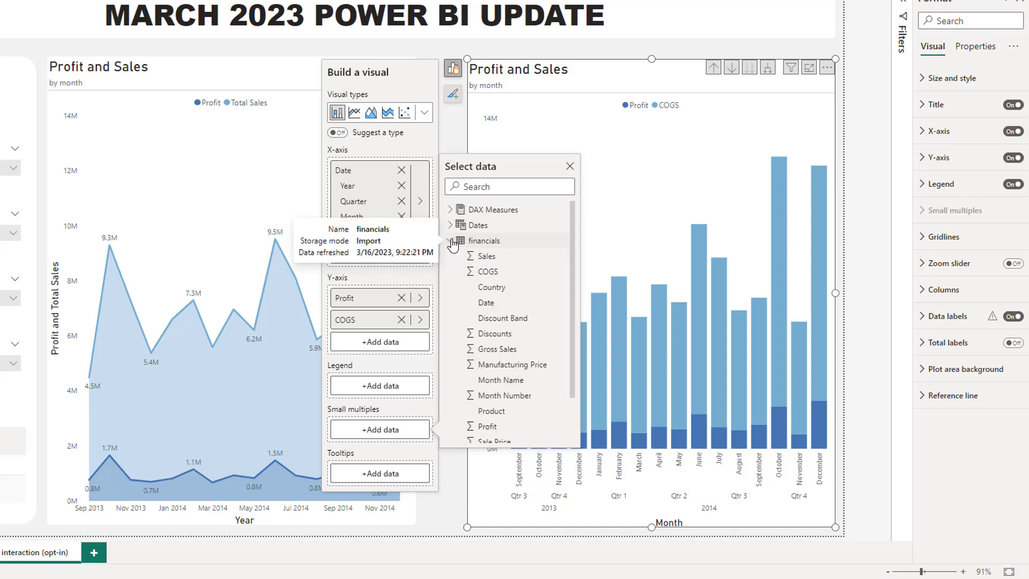
left_click(491, 287)
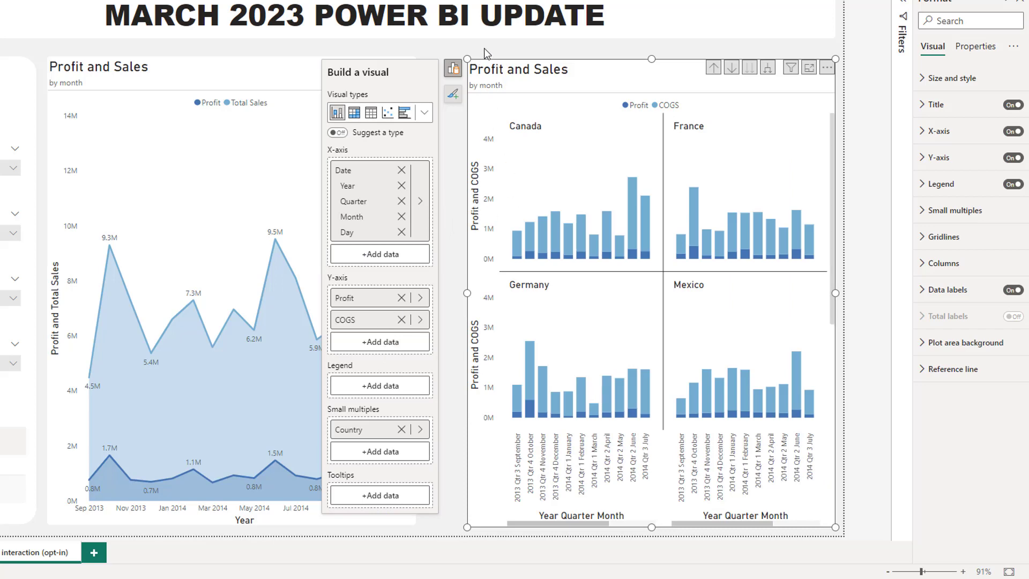
left_click(540, 92)
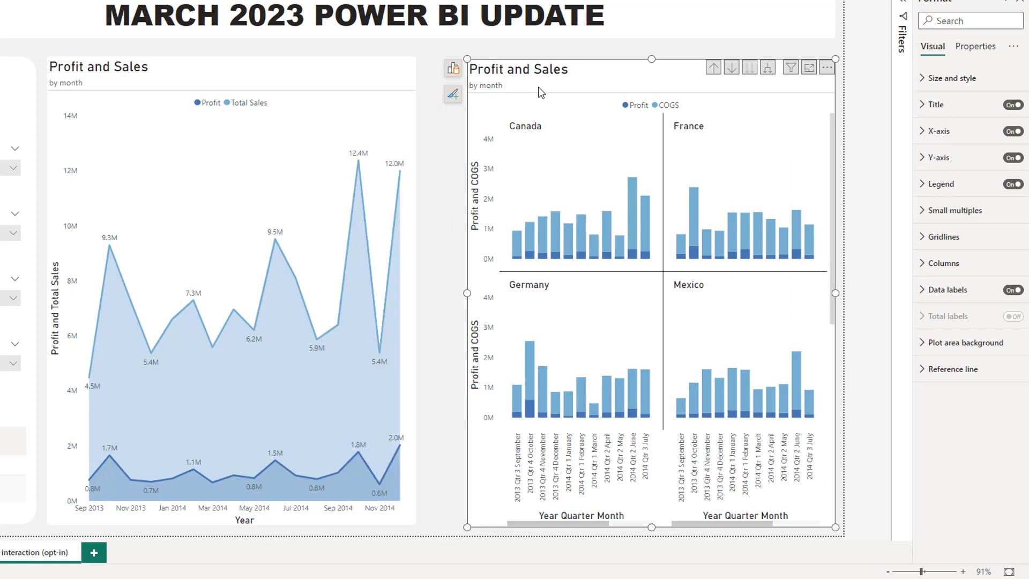
- Give the small-multiples chart's title a black background and white text
left_click(570, 81)
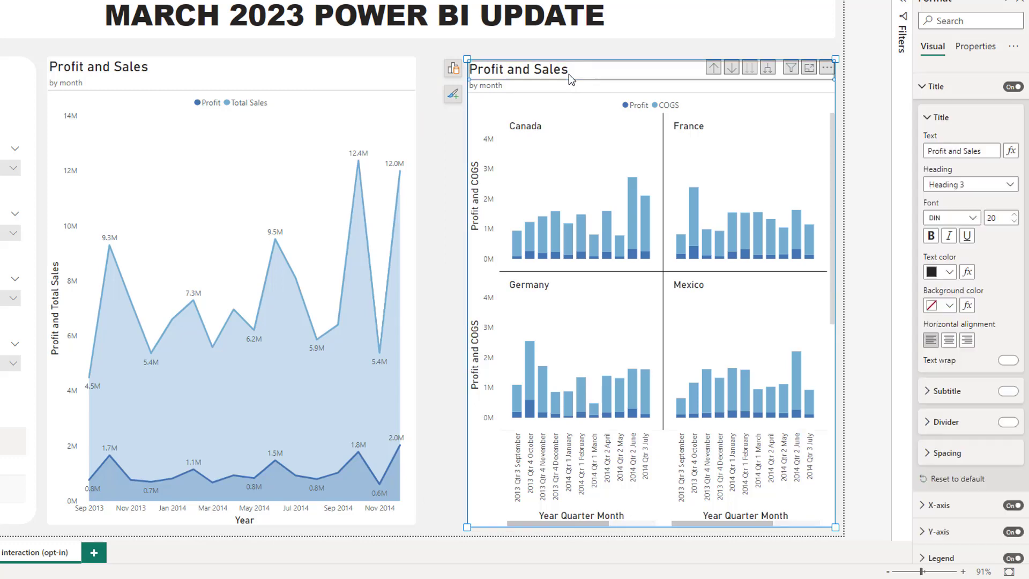
right_click(570, 75)
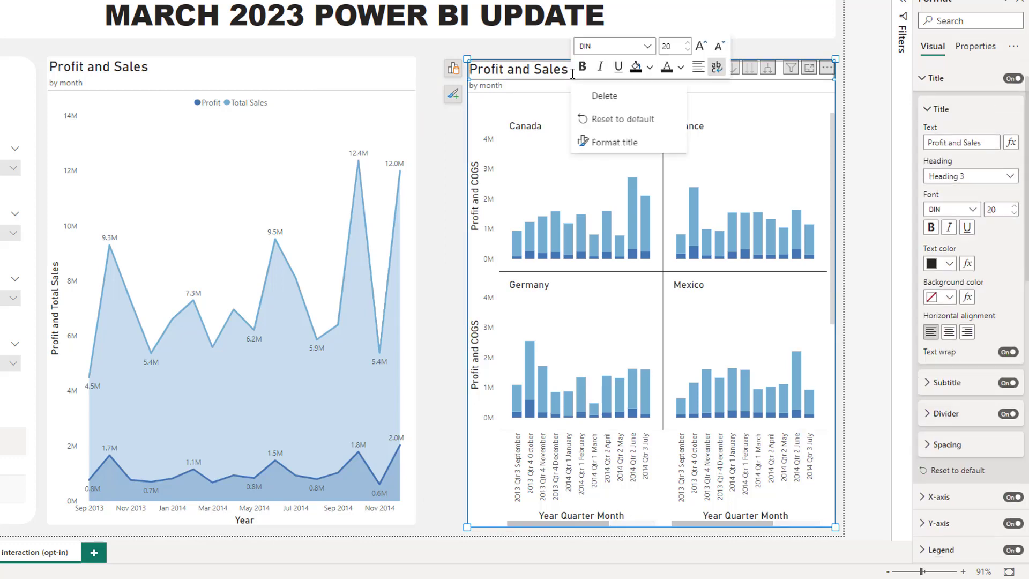
left_click(637, 70)
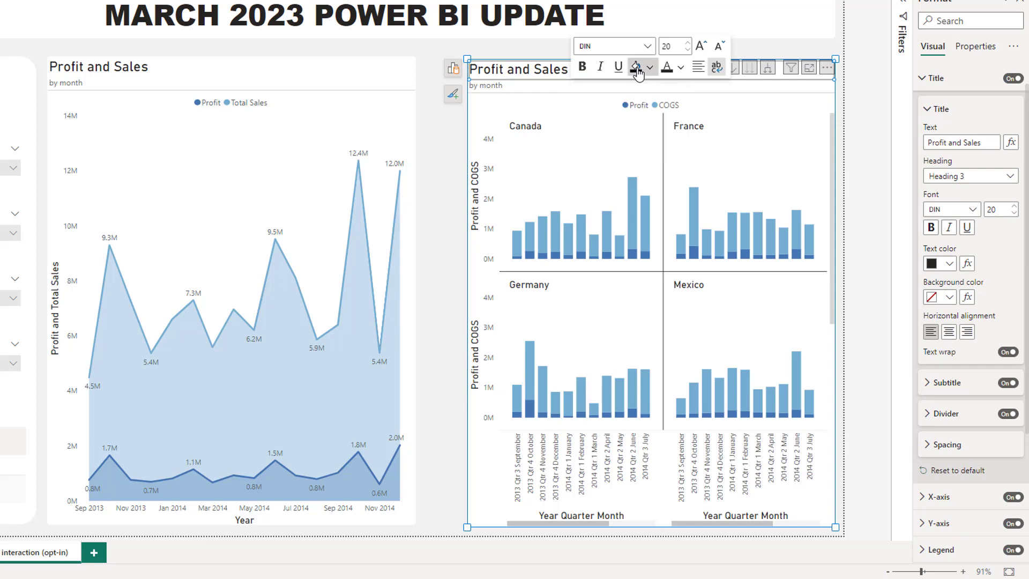
left_click(636, 69)
left_click(662, 111)
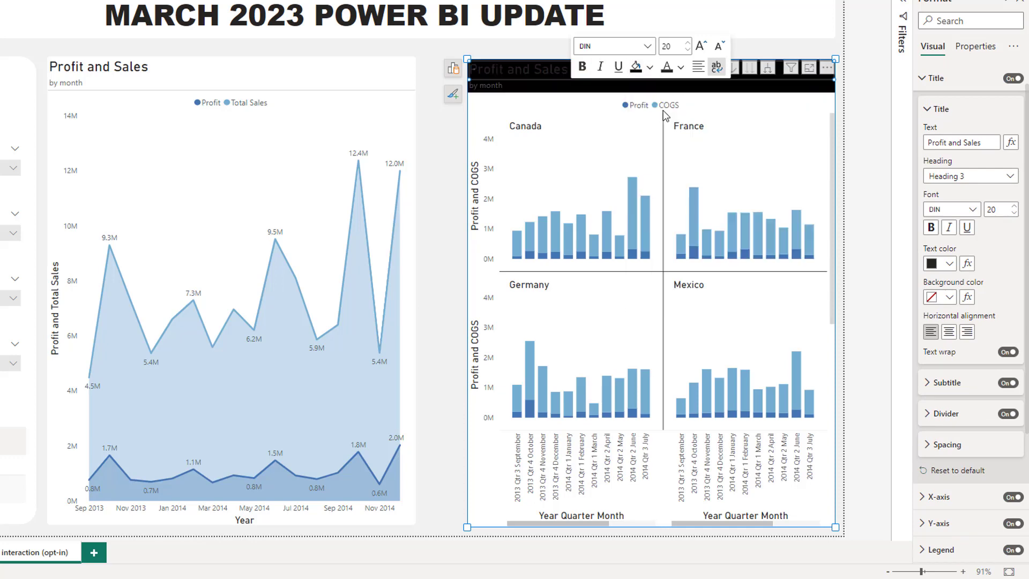
left_click(673, 69)
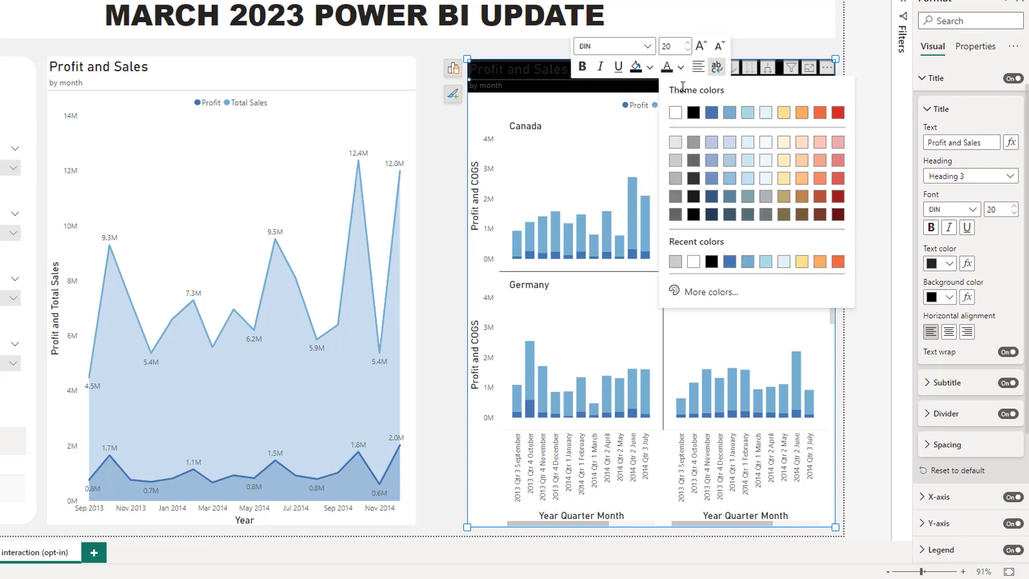
left_click(676, 113)
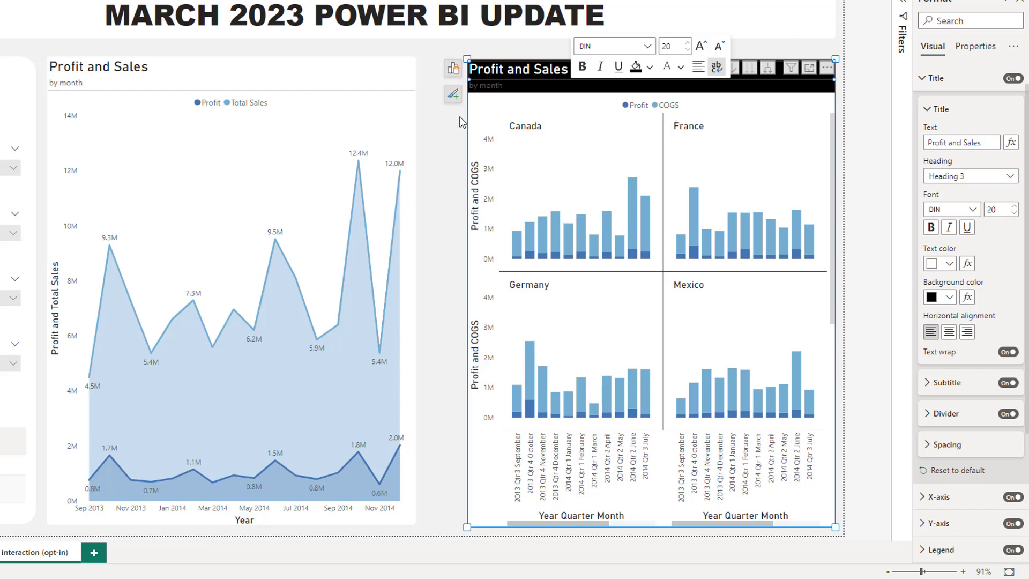
- Set the small-multiples chart's "by month" subtitle text to white and deselect the chart
left_click(527, 85)
right_click(528, 84)
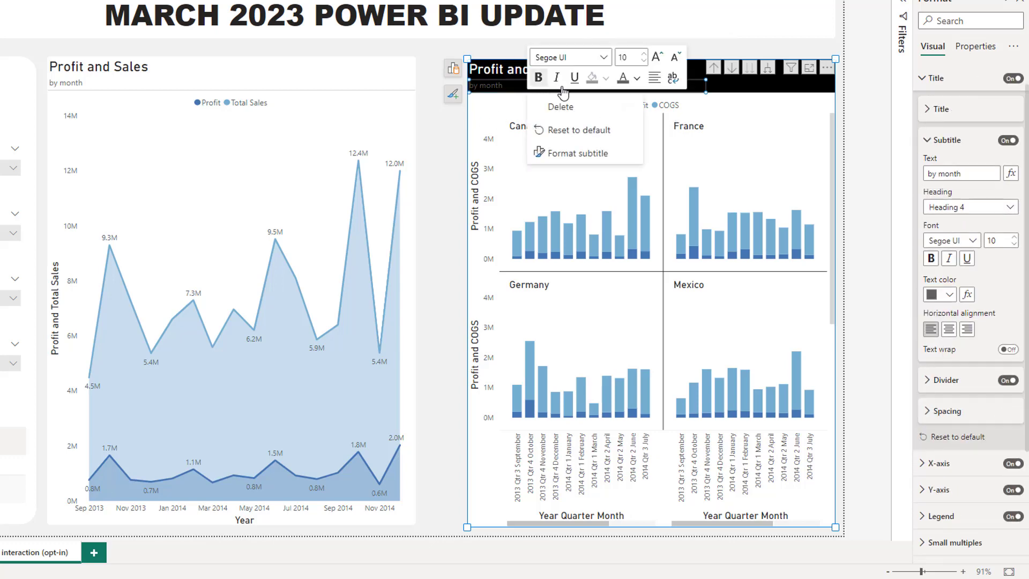
left_click(637, 79)
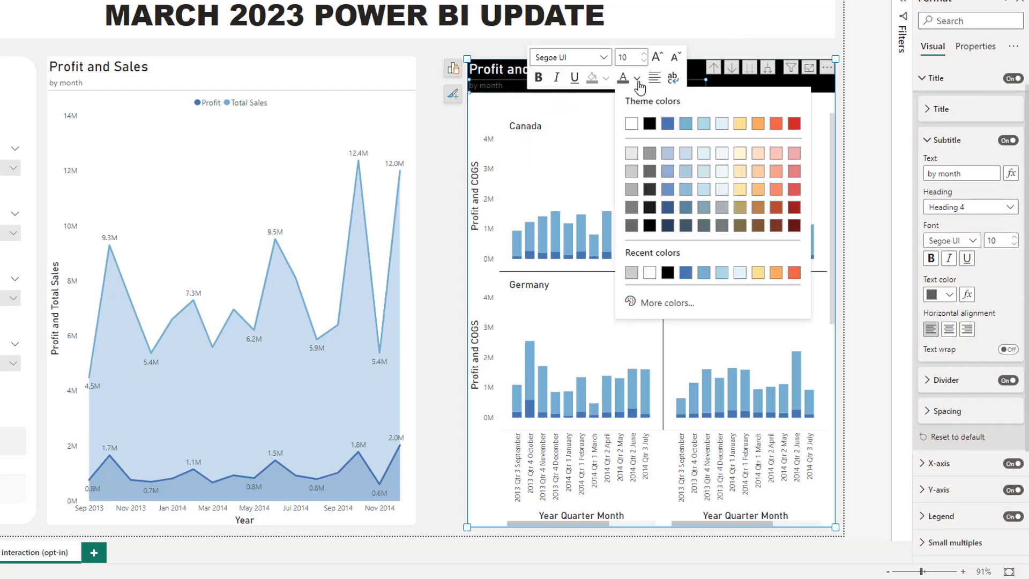
left_click(631, 124)
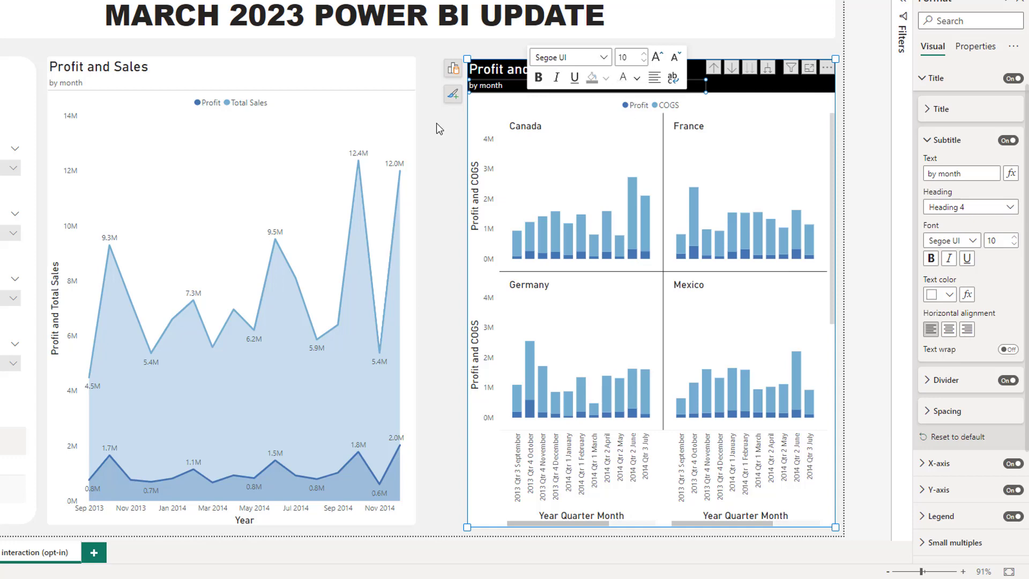
key("Escape")
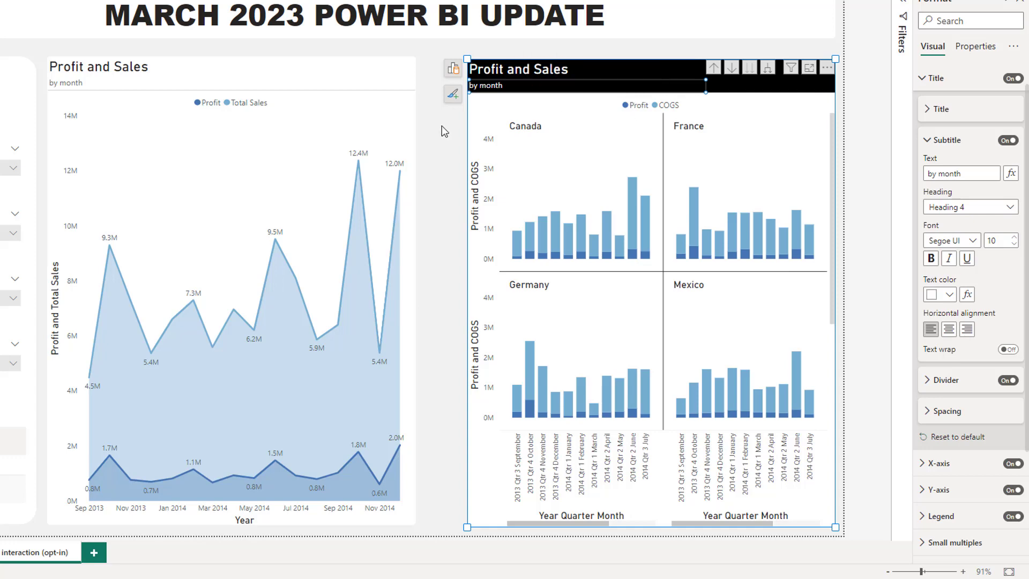
left_click(442, 128)
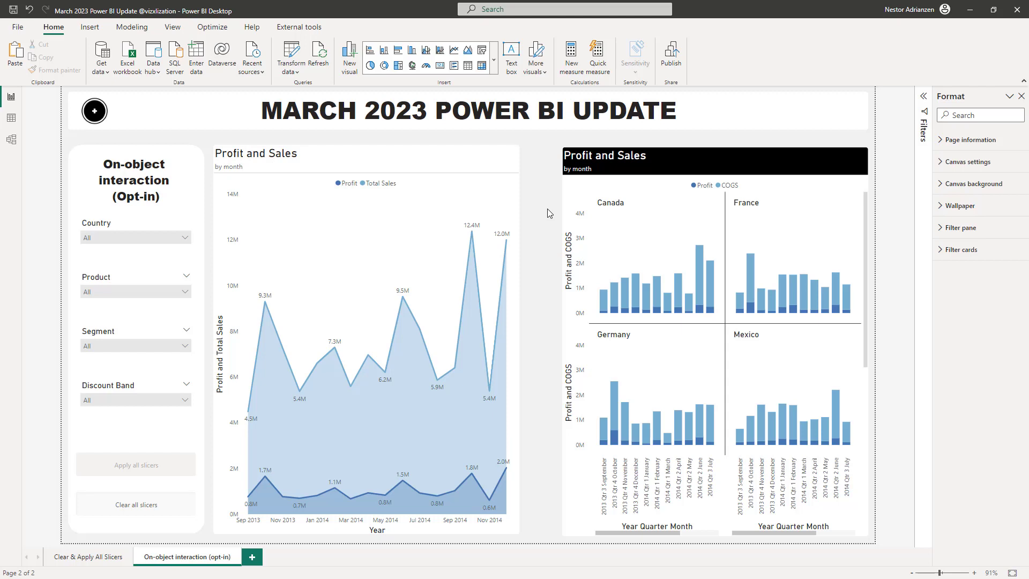
- Examine the preview features in the program's options, including On-object interaction, and leave without changing any setting
left_click(20, 29)
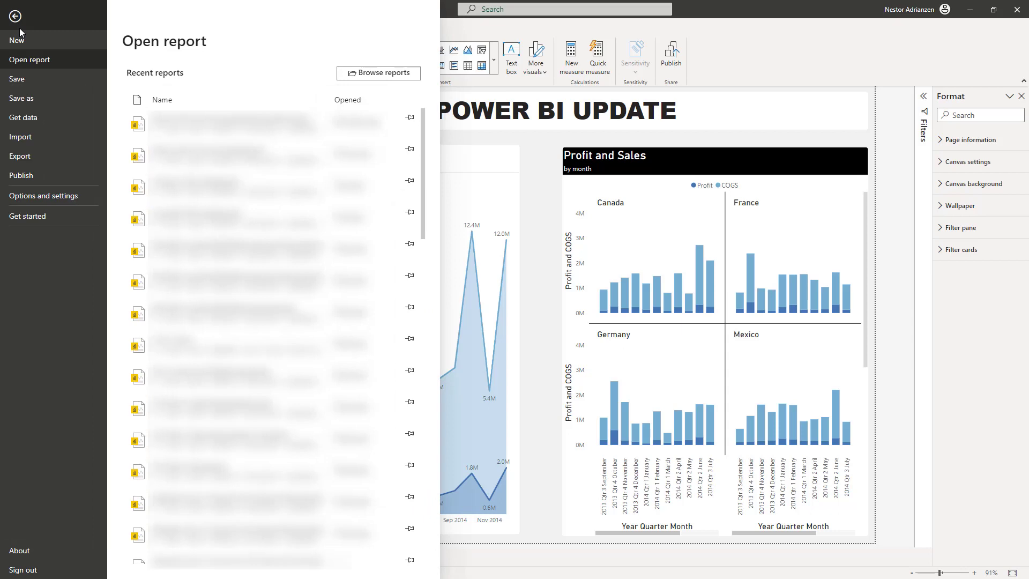
left_click(57, 196)
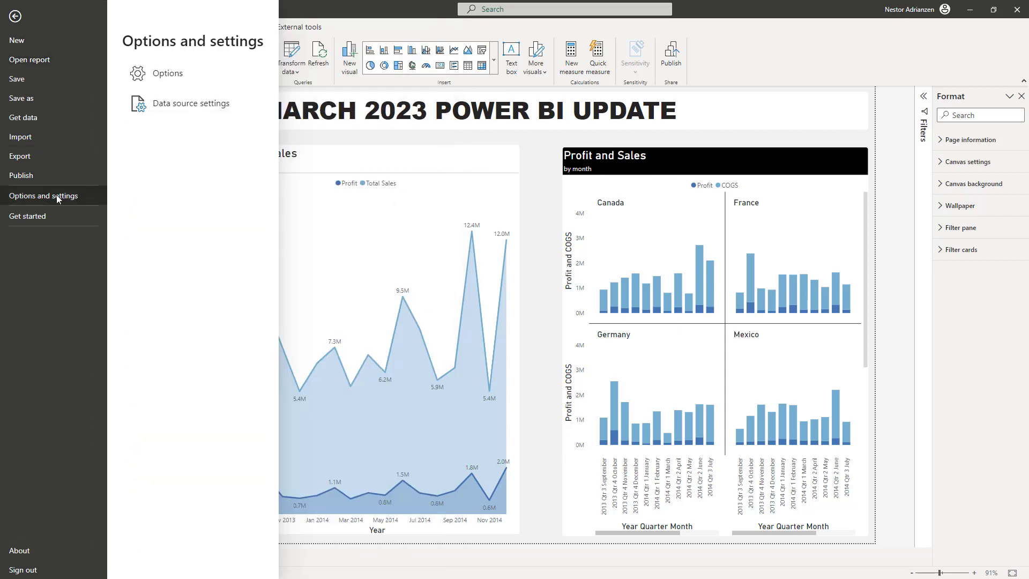
left_click(207, 75)
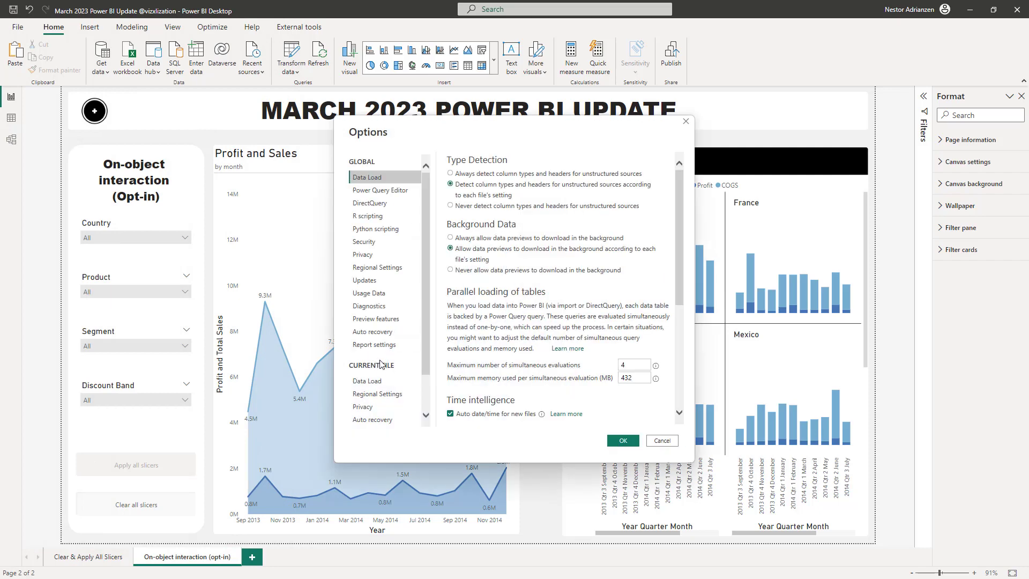
left_click(384, 320)
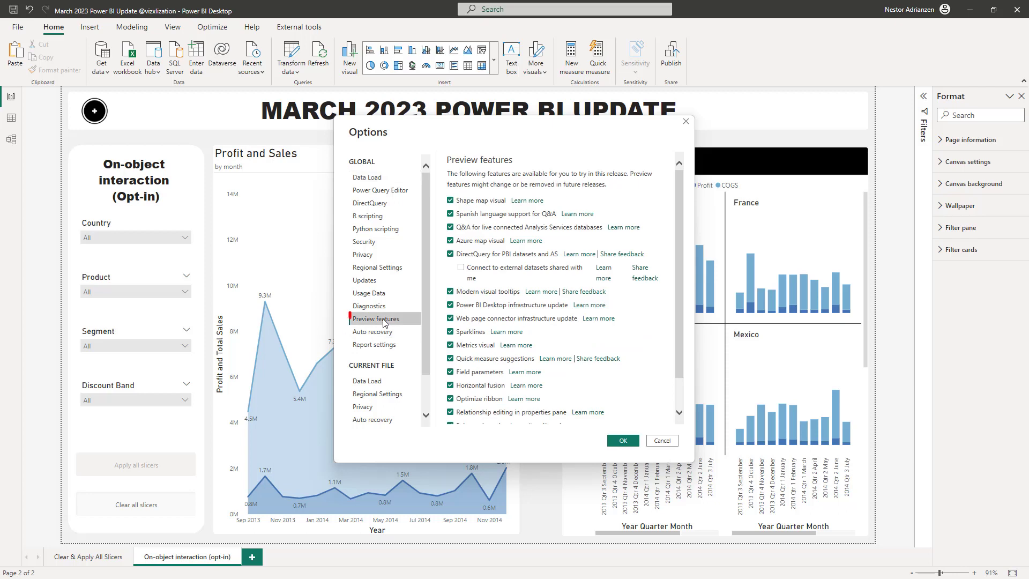
scroll(589, 315, "down", 3)
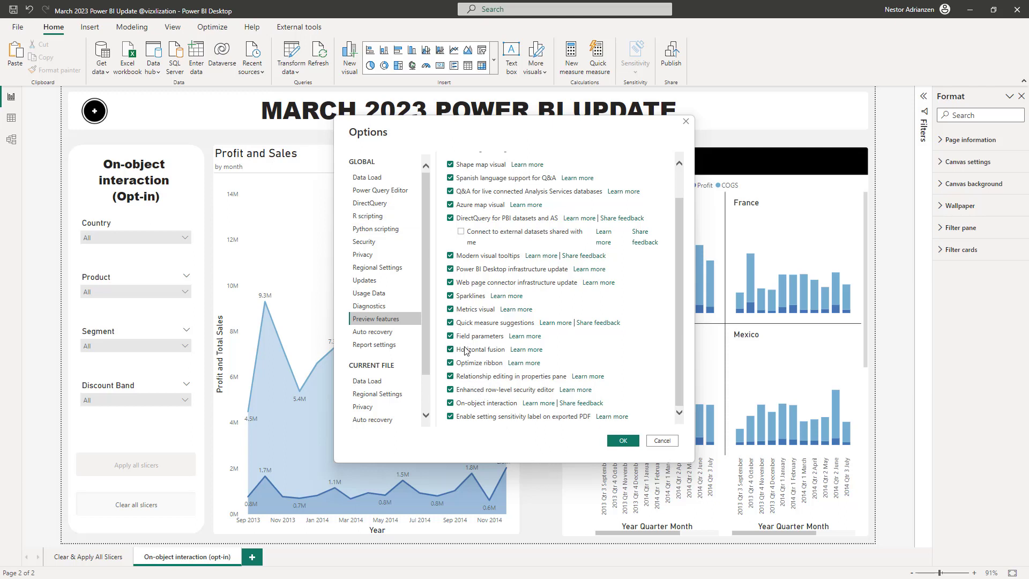
left_click(662, 440)
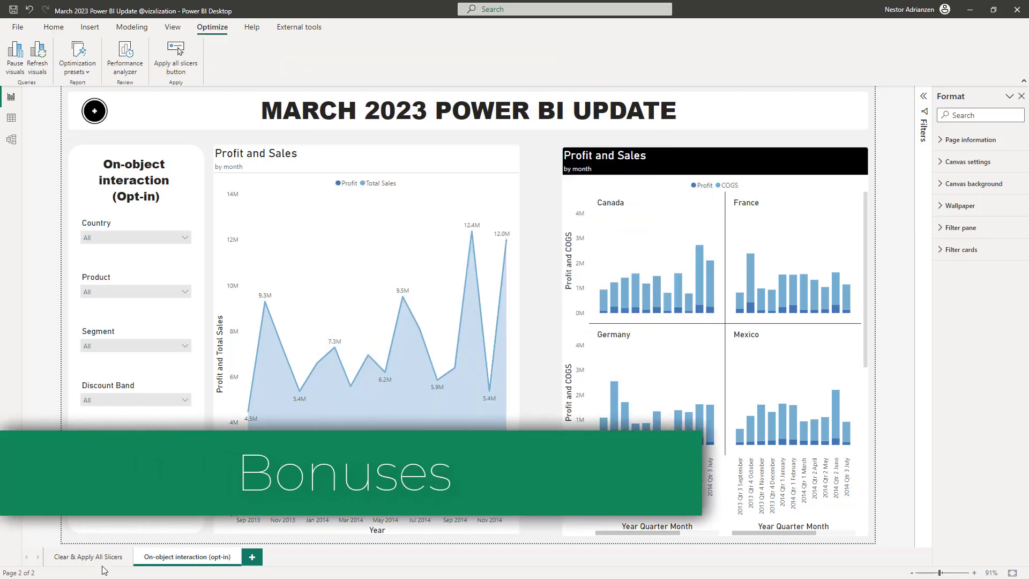
- Insert a blank button on the Clear & Apply All Slicers page and place it over the upper part of the Profit over time chart
left_click(96, 560)
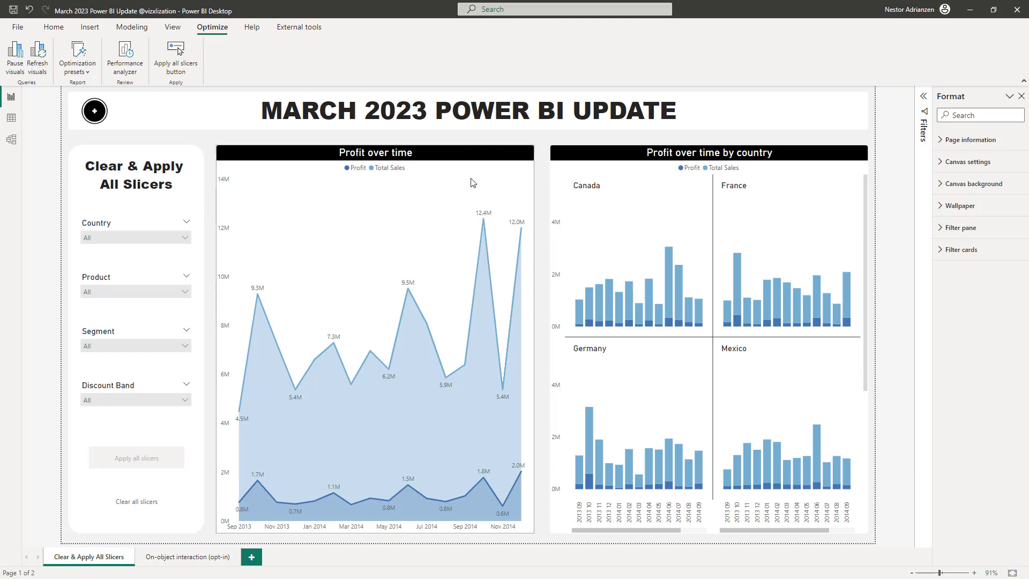
left_click(90, 27)
left_click(513, 74)
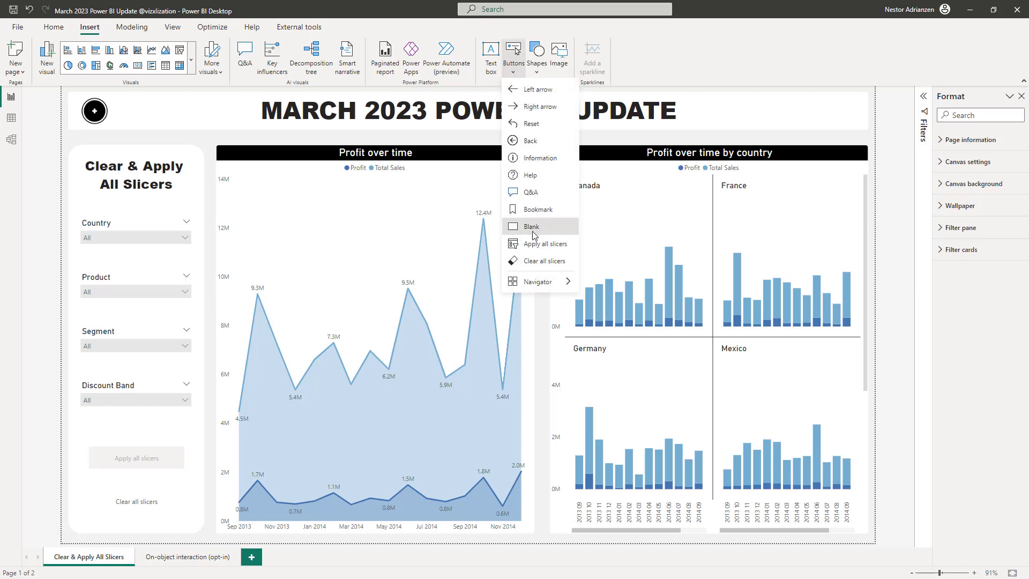
left_click(531, 227)
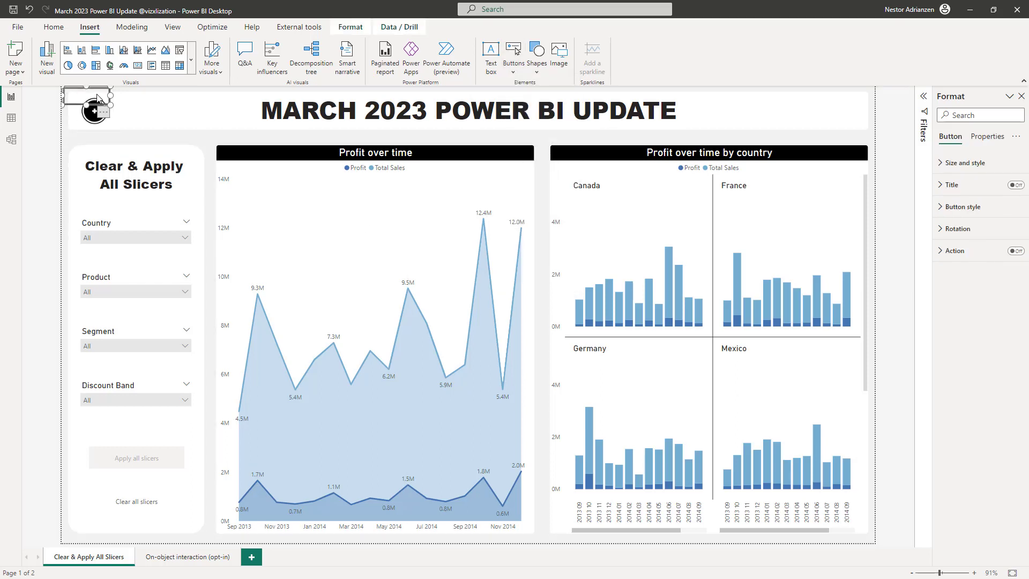
left_click_drag(97, 99, 355, 235)
- Turn on the blank button's action and set its type to Apply all slicers
left_click(953, 251)
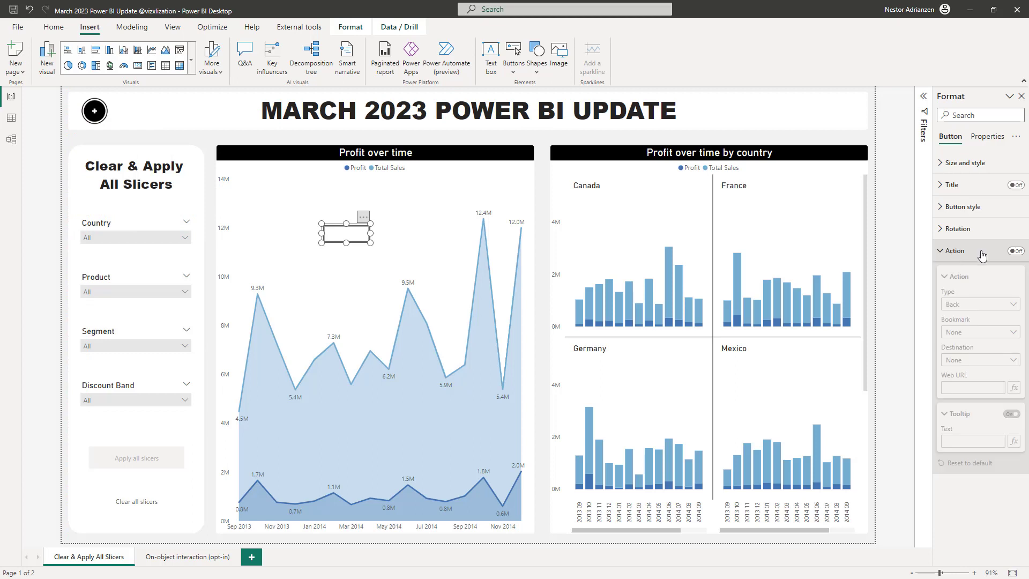
left_click(1014, 250)
left_click(974, 310)
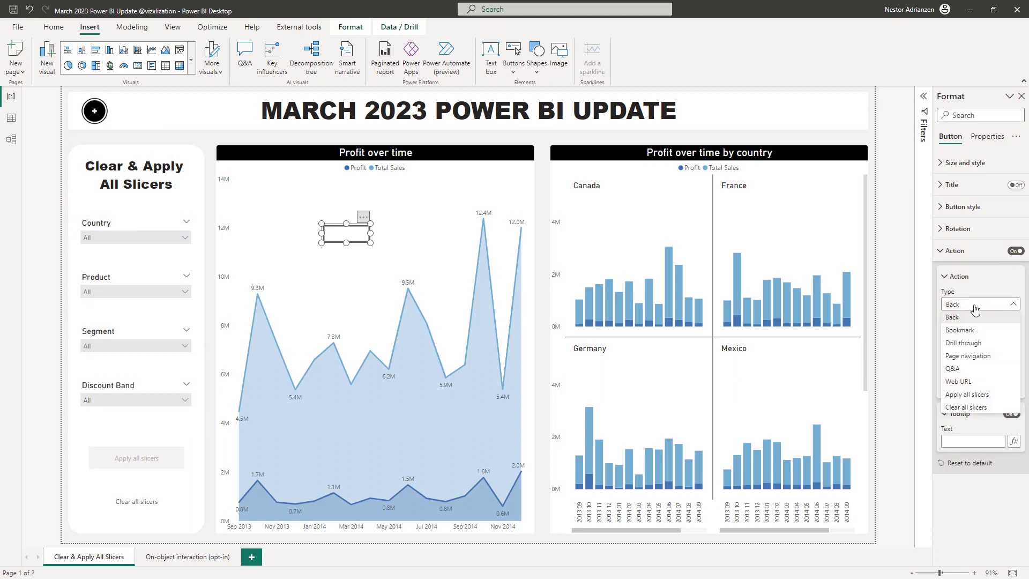
left_click(968, 394)
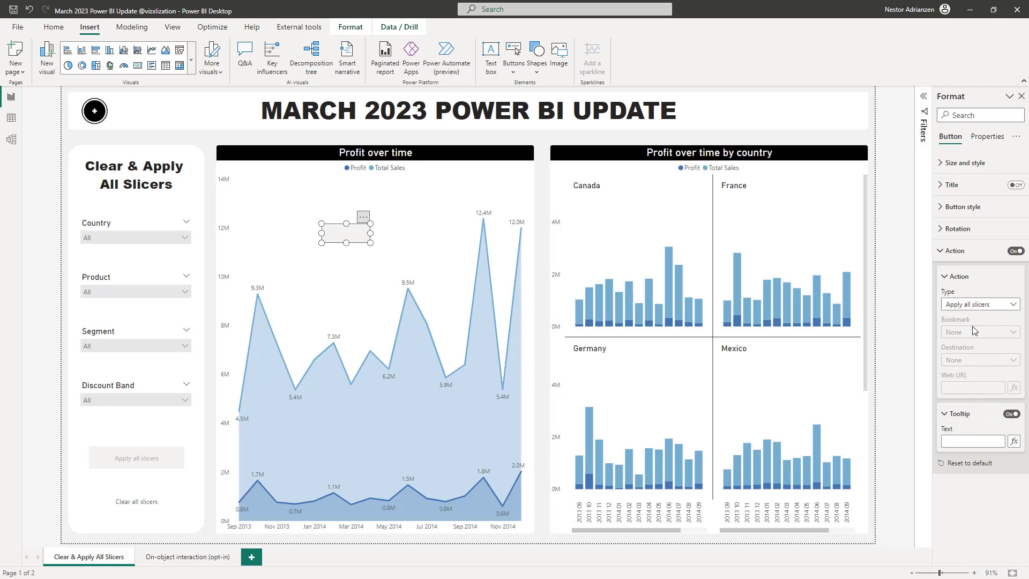
- Change the blank button's action type to Clear all slicers
left_click(959, 280)
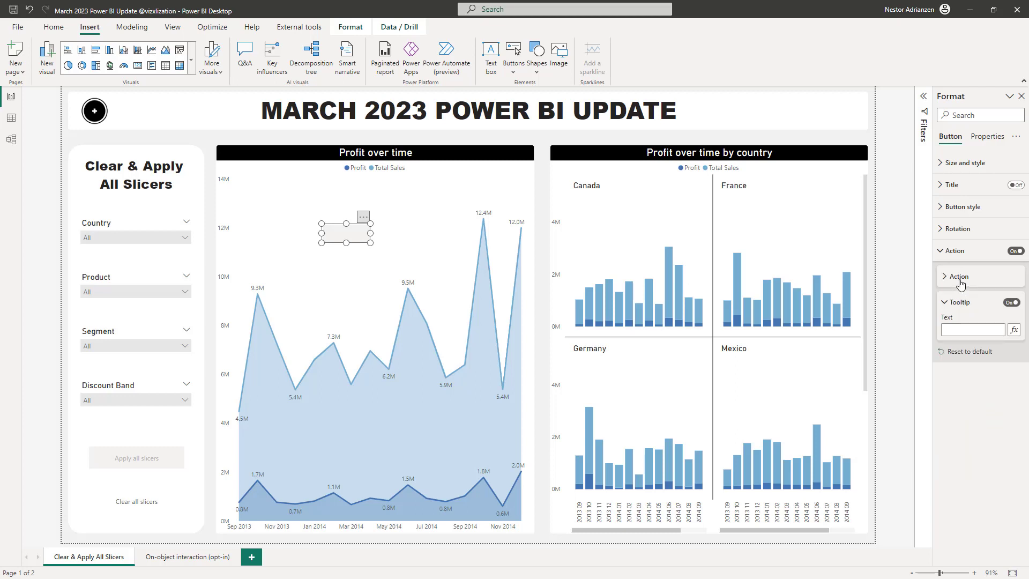
left_click(959, 280)
left_click(976, 304)
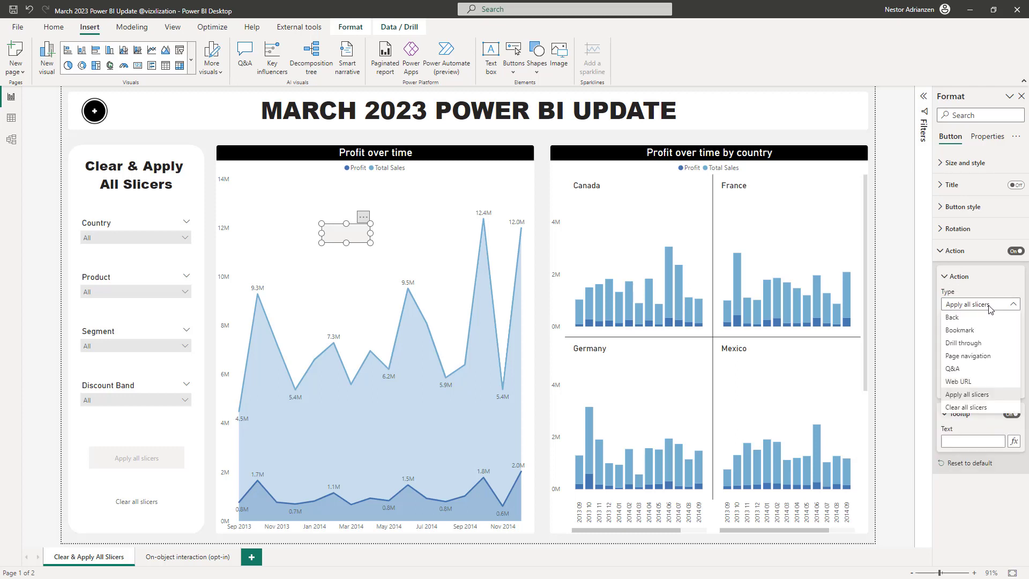
left_click(965, 407)
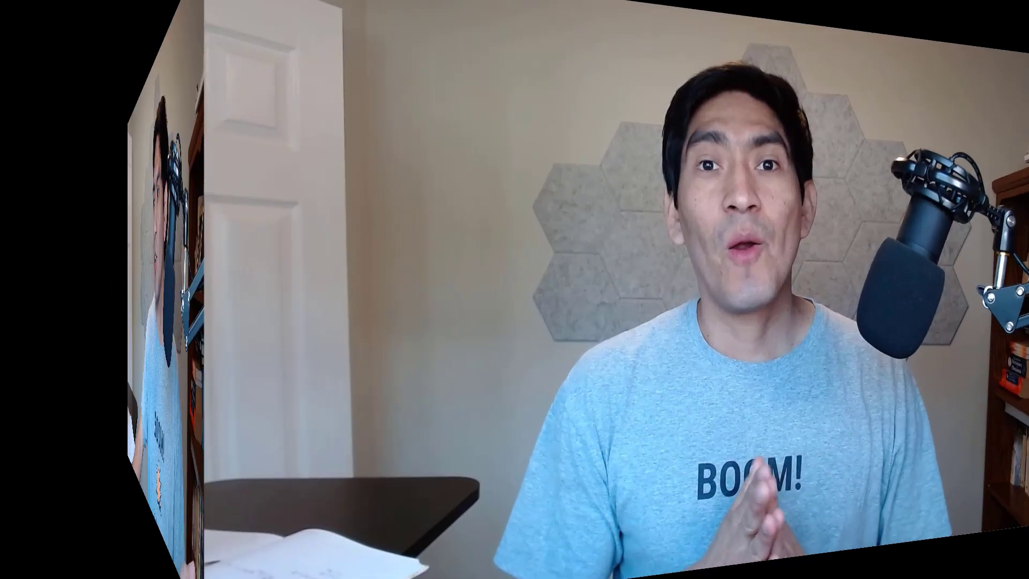